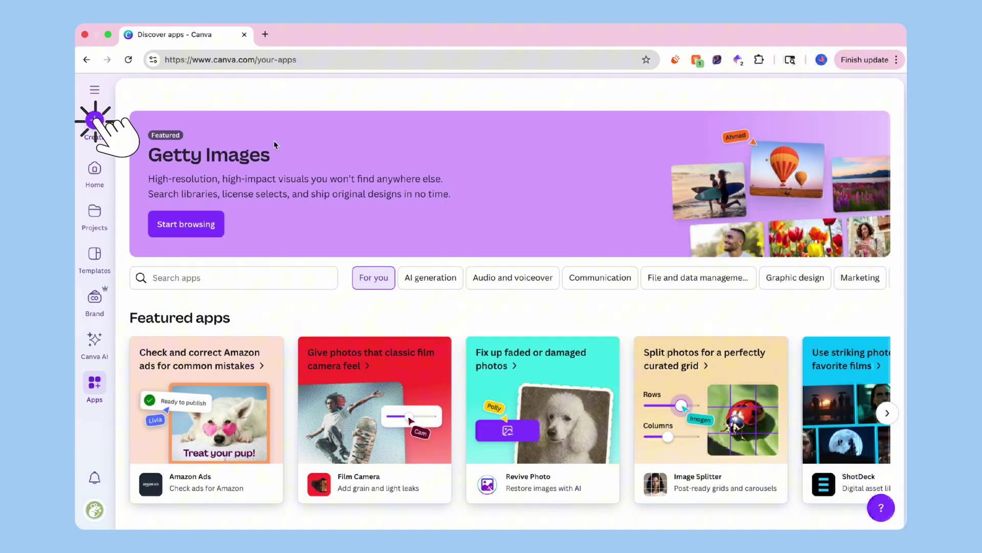
- Create a new design by searching the design types for "website" and choosing the Website format
{"action": "left_click", "coordinate": [95, 120]}
{"action": "type", "text": "website"}
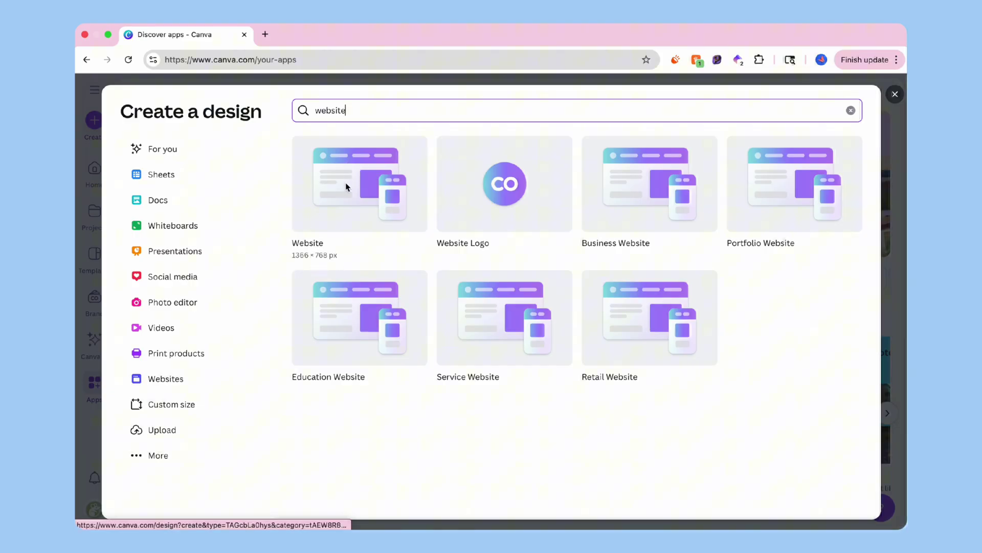
{"action": "left_click", "coordinate": [347, 186]}
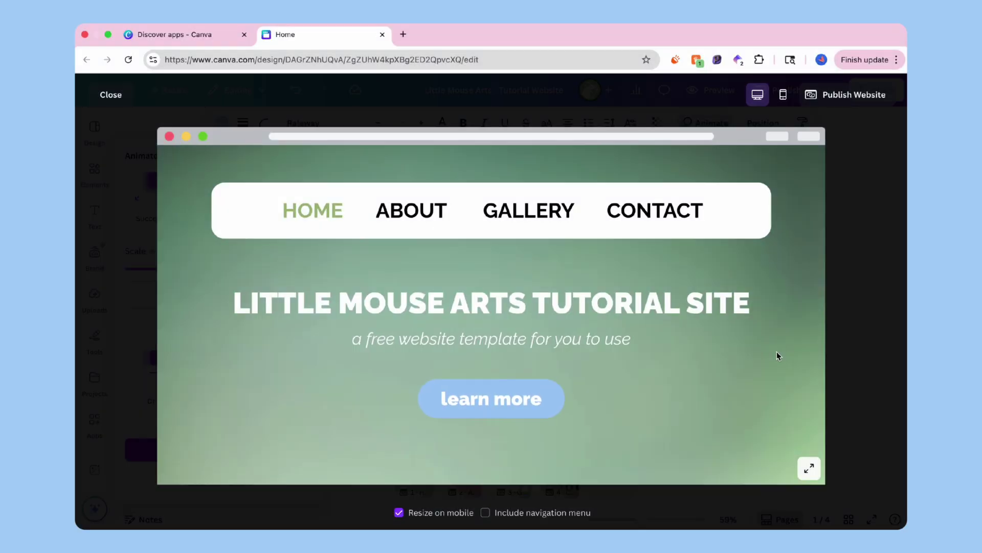
- Try the learn more button and the GALLERY navigation link in the website preview
{"action": "left_click", "coordinate": [508, 408]}
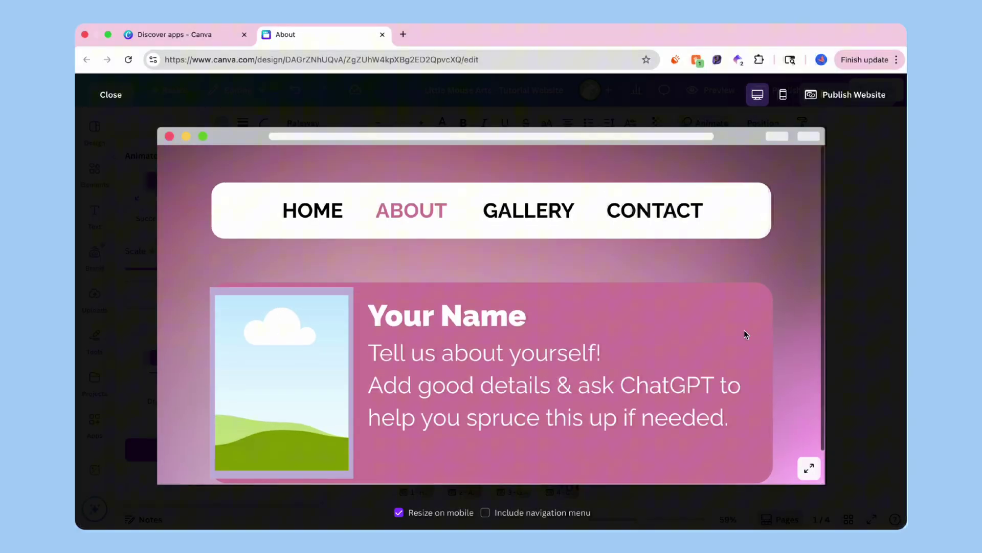
{"action": "left_click", "coordinate": [516, 217]}
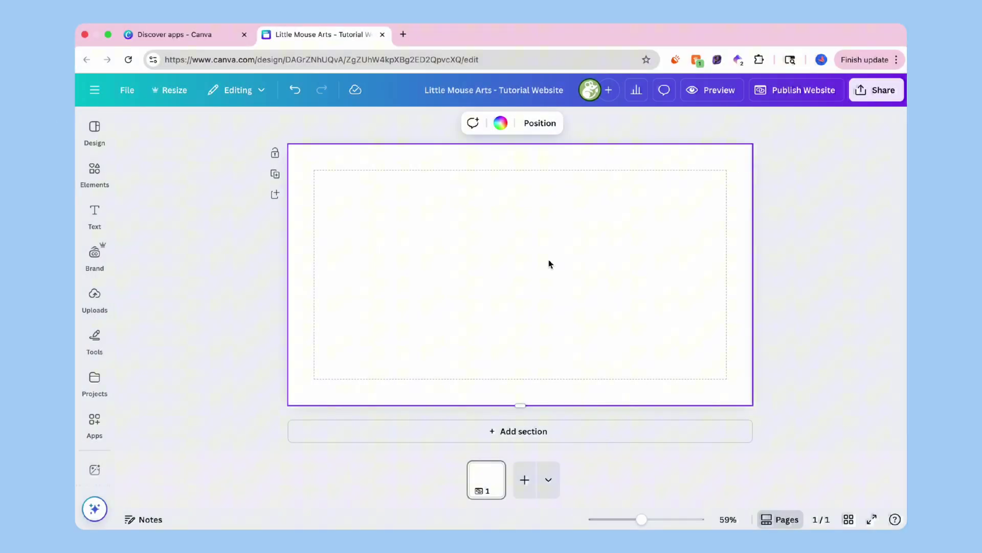
- Add the title "LITTLE MOUSE ARTS TUTORIAL SITE" in Raleway Black at about size 45.5, centred in the page's upper half
{"action": "key", "text": "t"}
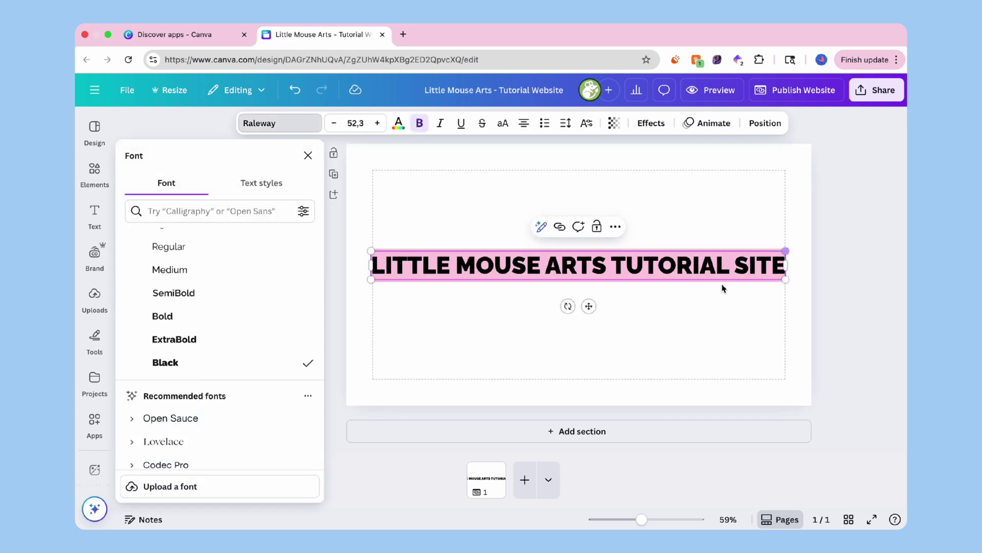
{"action": "left_click", "coordinate": [590, 273]}
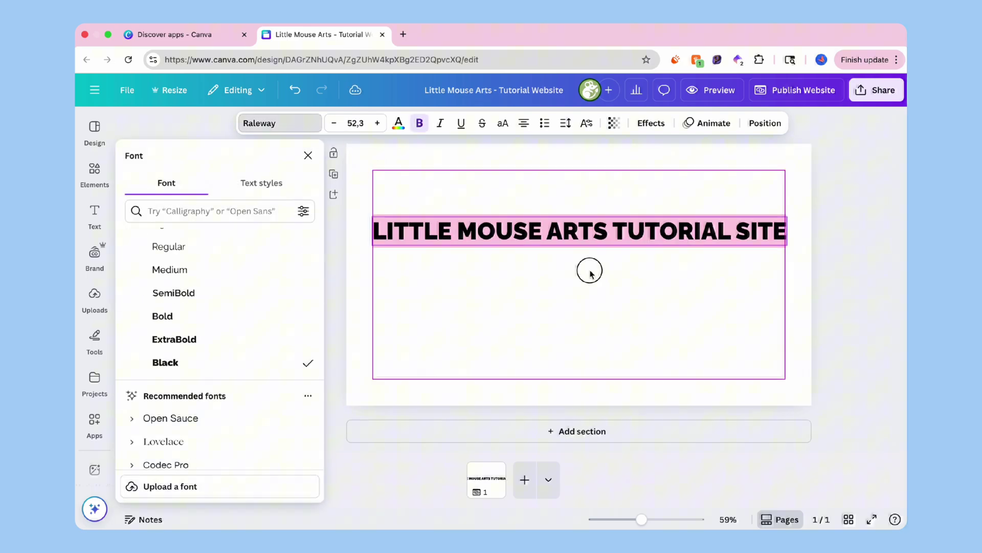
{"action": "left_click", "coordinate": [604, 231]}
{"action": "left_click_drag", "start_coordinate": [727, 217], "coordinate": [674, 220]}
{"action": "left_click_drag", "start_coordinate": [494, 232], "coordinate": [520, 233]}
- Add the subtitle "a free website template for you to use" below the title, set to italic without bold
{"action": "left_click", "coordinate": [516, 271]}
{"action": "type", "text": "ta free websie"}
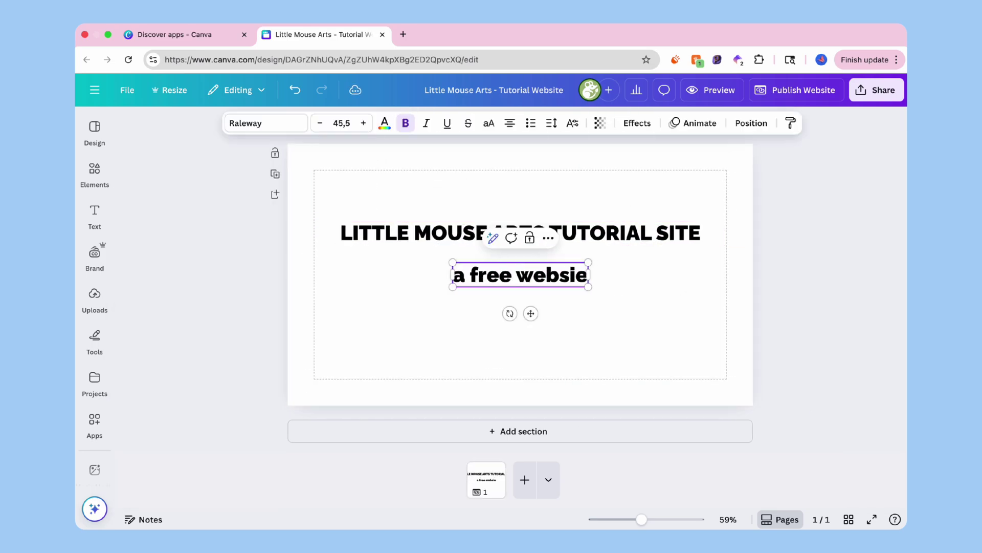
{"action": "key", "text": "BackSpace"}
{"action": "type", "text": "te template for you to use"}
{"action": "triple_click", "coordinate": [537, 274]}
{"action": "left_click", "coordinate": [426, 123]}
{"action": "left_click", "coordinate": [406, 123]}
- Shrink the subtitle to size 25.6 and centre it directly under the title
{"action": "left_click_drag", "start_coordinate": [695, 263], "coordinate": [563, 271]}
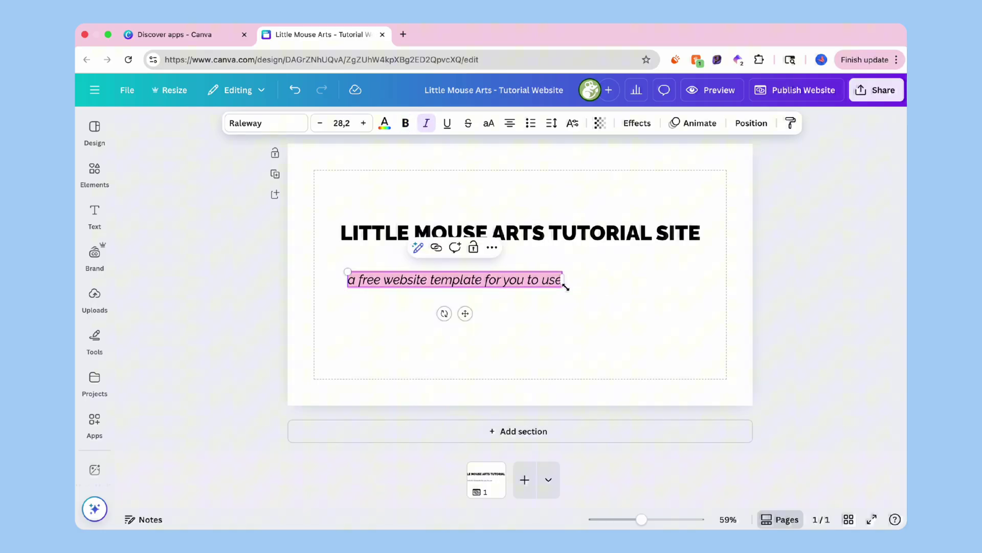
{"action": "left_click_drag", "start_coordinate": [465, 313], "coordinate": [531, 287]}
{"action": "left_click", "coordinate": [578, 302]}
{"action": "left_click", "coordinate": [609, 255]}
{"action": "left_click_drag", "start_coordinate": [412, 247], "coordinate": [433, 249]}
{"action": "left_click_drag", "start_coordinate": [541, 289], "coordinate": [531, 294]}
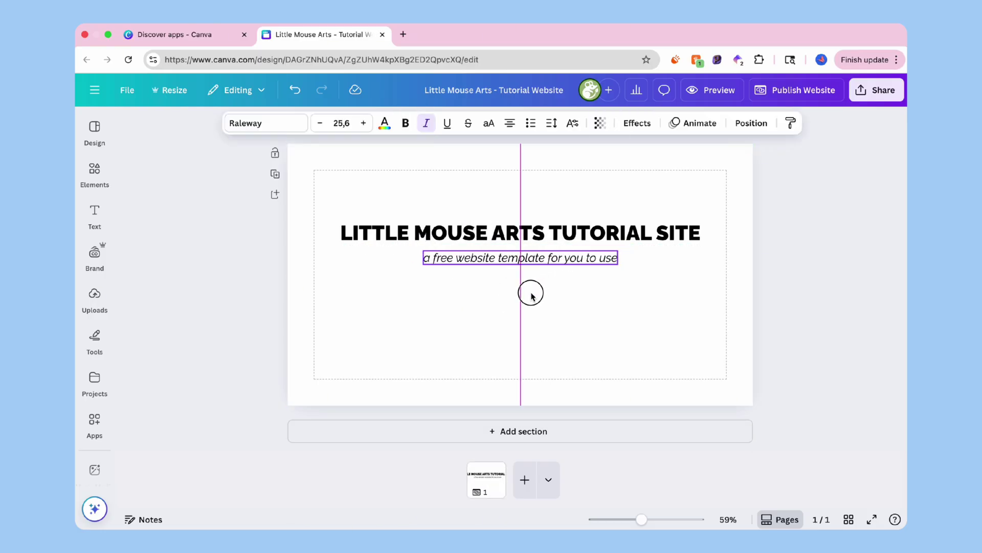
{"action": "left_click", "coordinate": [527, 332]}
- Search the elements for "background" and filter the results to Free items
{"action": "left_click", "coordinate": [93, 171]}
{"action": "left_click", "coordinate": [195, 133]}
{"action": "type", "text": "background"}
{"action": "key", "text": "Return"}
{"action": "left_click", "coordinate": [303, 133]}
{"action": "scroll", "coordinate": [158, 329], "scroll_direction": "down", "scroll_amount": 2}
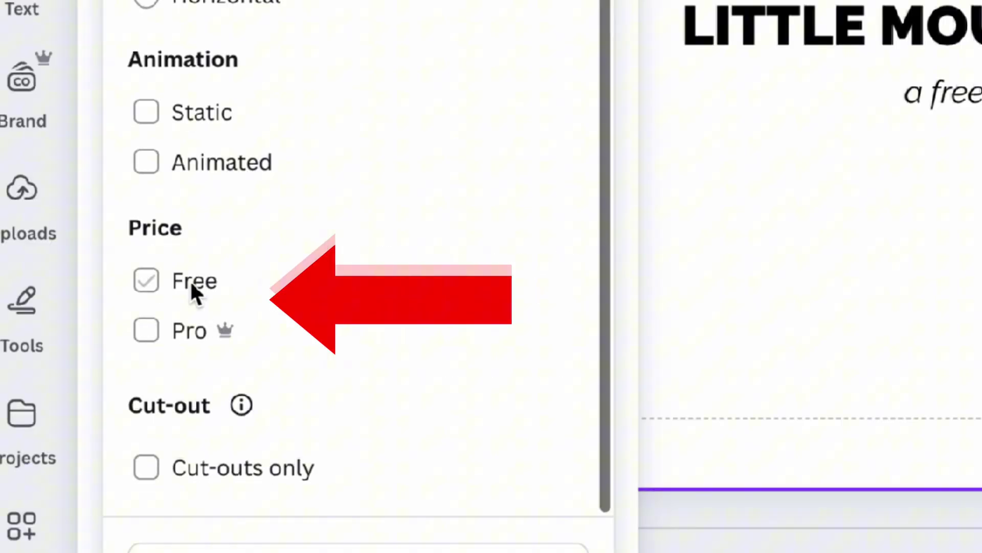
{"action": "left_click", "coordinate": [189, 280]}
- Place the green gradient photo on the page behind the text and enlarge it to cover the whole page
{"action": "left_click", "coordinate": [304, 132]}
{"action": "left_click", "coordinate": [207, 158]}
{"action": "left_click_drag", "start_coordinate": [184, 306], "coordinate": [530, 238]}
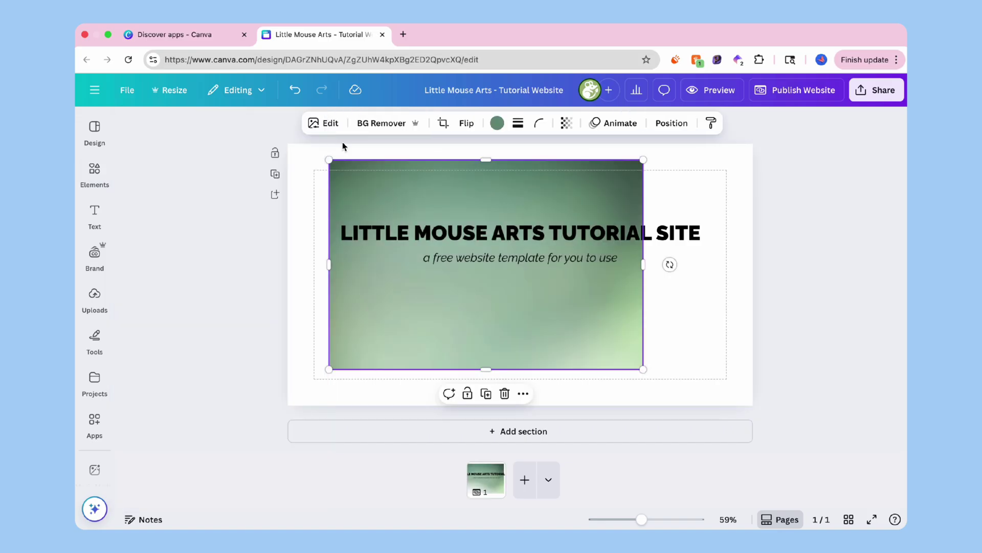
{"action": "left_click_drag", "start_coordinate": [353, 174], "coordinate": [311, 158]}
{"action": "left_click_drag", "start_coordinate": [601, 353], "coordinate": [794, 403]}
- Recolour the title and subtitle text white
{"action": "left_click", "coordinate": [593, 233]}
{"action": "left_click", "coordinate": [552, 258], "text": "shift"}
{"action": "left_click", "coordinate": [405, 122]}
{"action": "key", "text": "super+z"}
{"action": "left_click", "coordinate": [384, 123]}
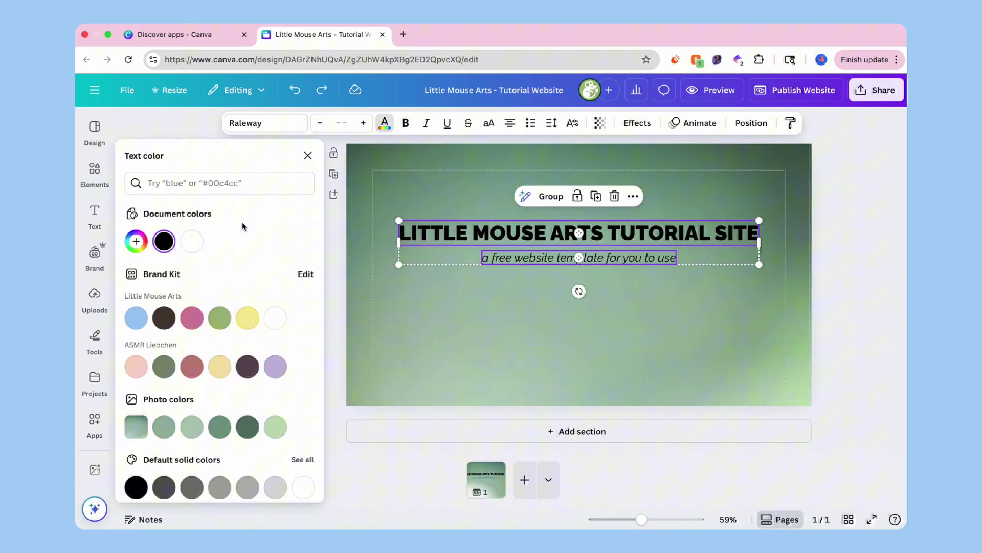
{"action": "left_click", "coordinate": [191, 241]}
{"action": "left_click", "coordinate": [842, 302]}
- Add a centred "learn more" text below the subtitle
{"action": "key", "text": "t"}
{"action": "left_click_drag", "start_coordinate": [531, 314], "coordinate": [531, 362]}
{"action": "type", "text": "learn more"}
{"action": "left_click", "coordinate": [799, 292]}
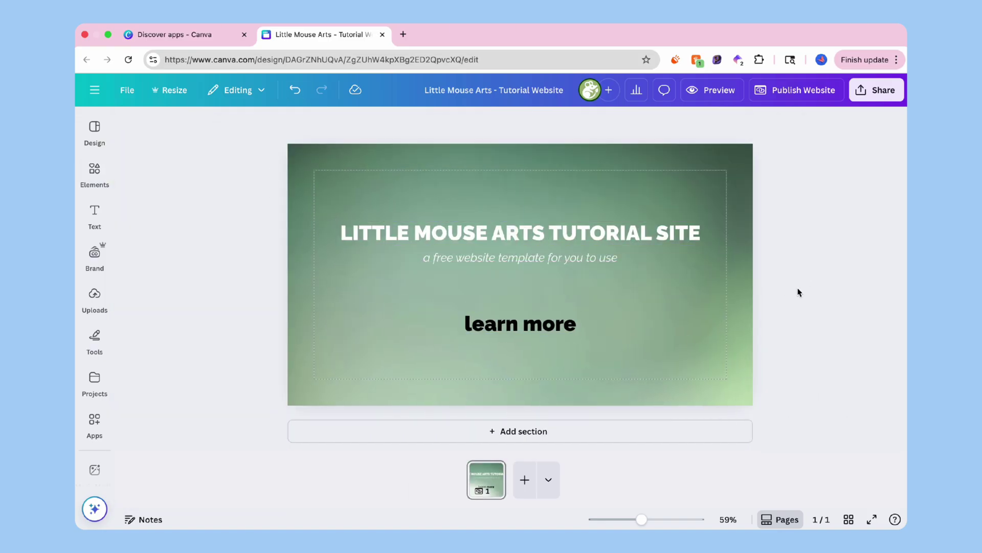
- Add a rectangle behind the "learn more" text, widen it and set its corner rounding to 100
{"action": "key", "text": "r"}
{"action": "left_click_drag", "start_coordinate": [560, 274], "coordinate": [661, 275]}
{"action": "left_click_drag", "start_coordinate": [623, 277], "coordinate": [572, 331]}
{"action": "left_click", "coordinate": [288, 122]}
{"action": "left_click_drag", "start_coordinate": [229, 170], "coordinate": [372, 173]}
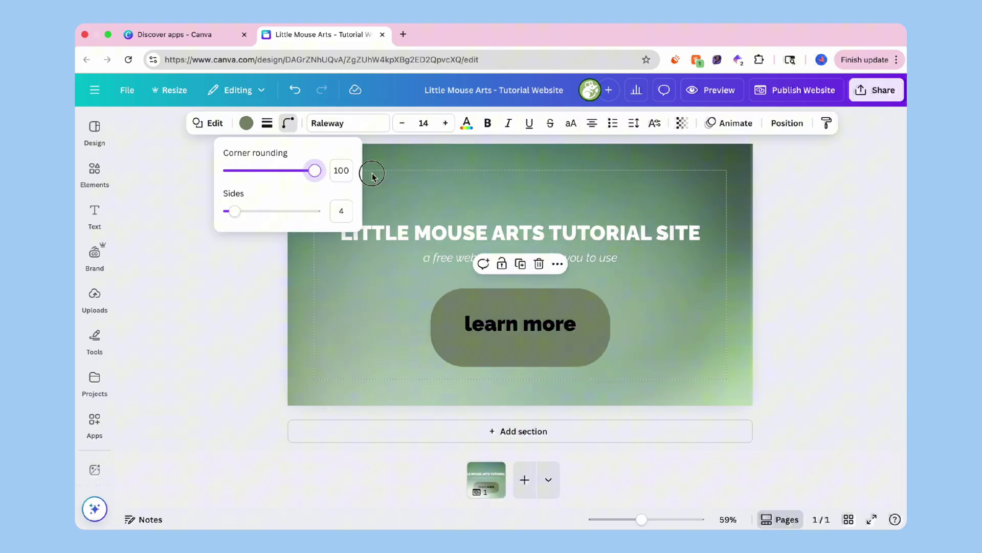
- Shrink the rounded button shape and centre it around the "learn more" text
{"action": "left_click_drag", "start_coordinate": [610, 288], "coordinate": [559, 324]}
{"action": "left_click_drag", "start_coordinate": [510, 345], "coordinate": [618, 326]}
{"action": "left_click_drag", "start_coordinate": [591, 330], "coordinate": [575, 331]}
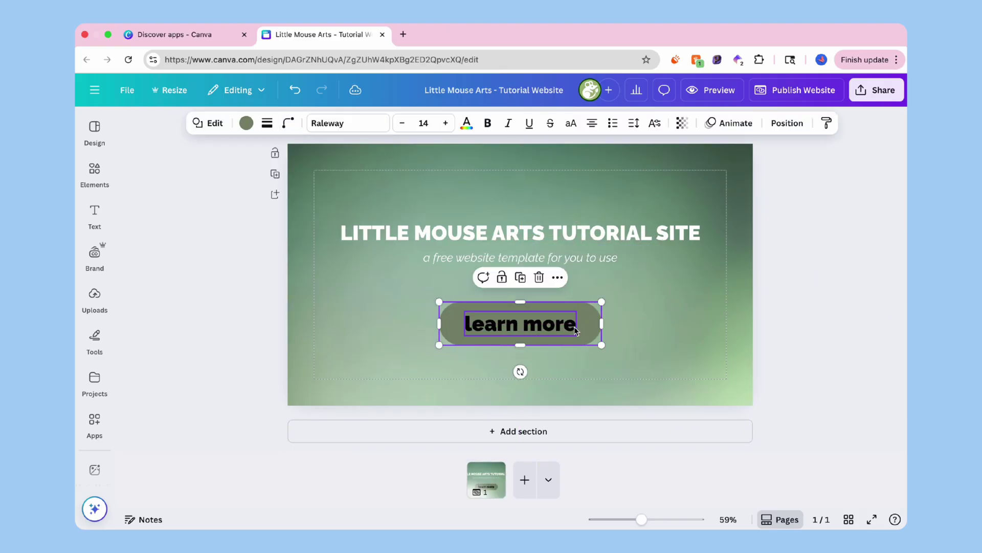
- Colour the "learn more" text white and fill its button shape with the light blue brand colour
{"action": "left_click", "coordinate": [575, 331]}
{"action": "left_click", "coordinate": [382, 123]}
{"action": "left_click", "coordinate": [220, 241]}
{"action": "left_click", "coordinate": [512, 327]}
{"action": "left_click", "coordinate": [165, 319]}
{"action": "left_click", "coordinate": [246, 123]}
{"action": "left_click", "coordinate": [166, 320]}
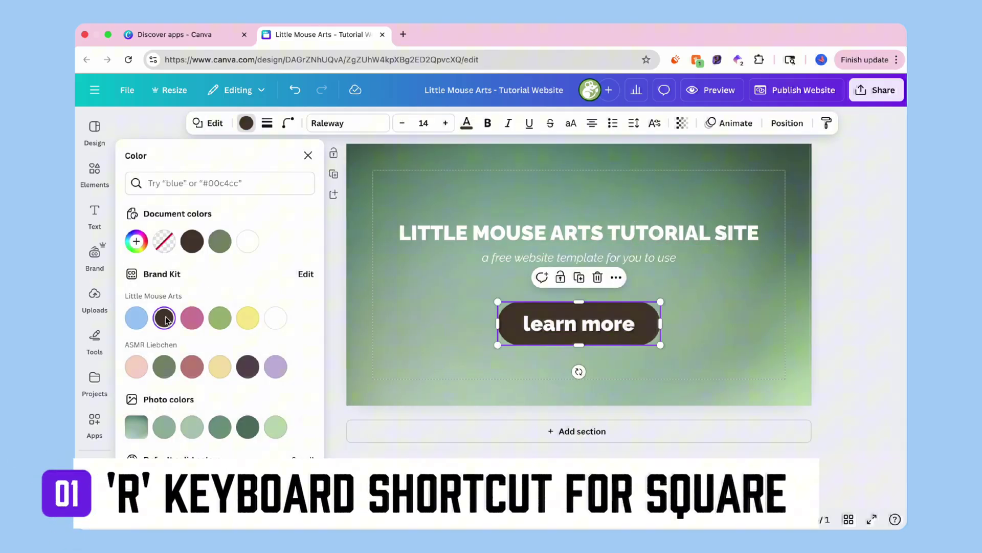
{"action": "left_click", "coordinate": [136, 318]}
{"action": "left_click", "coordinate": [851, 306]}
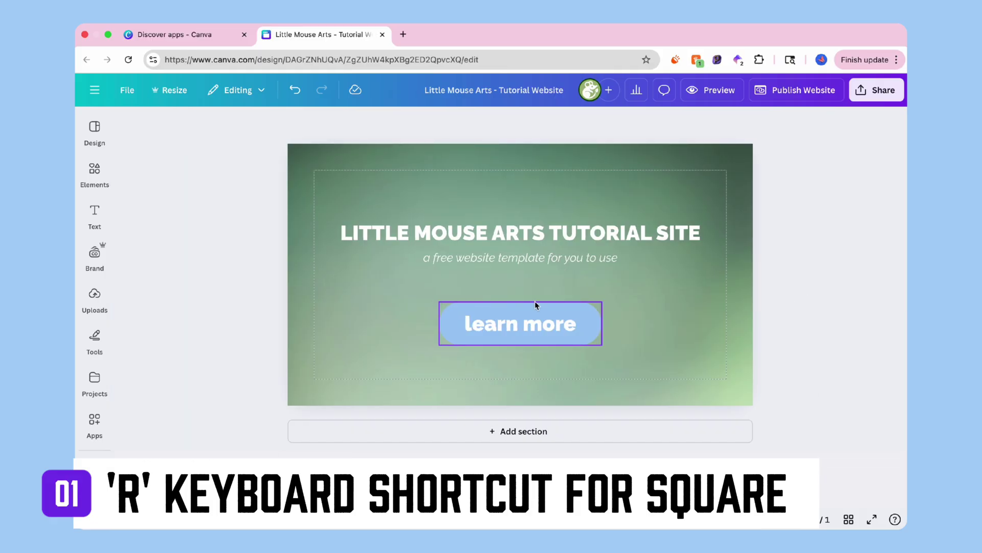
- Group the "learn more" text with its blue button shape
{"action": "left_click", "coordinate": [556, 312]}
{"action": "left_click", "coordinate": [563, 306], "text": "shift"}
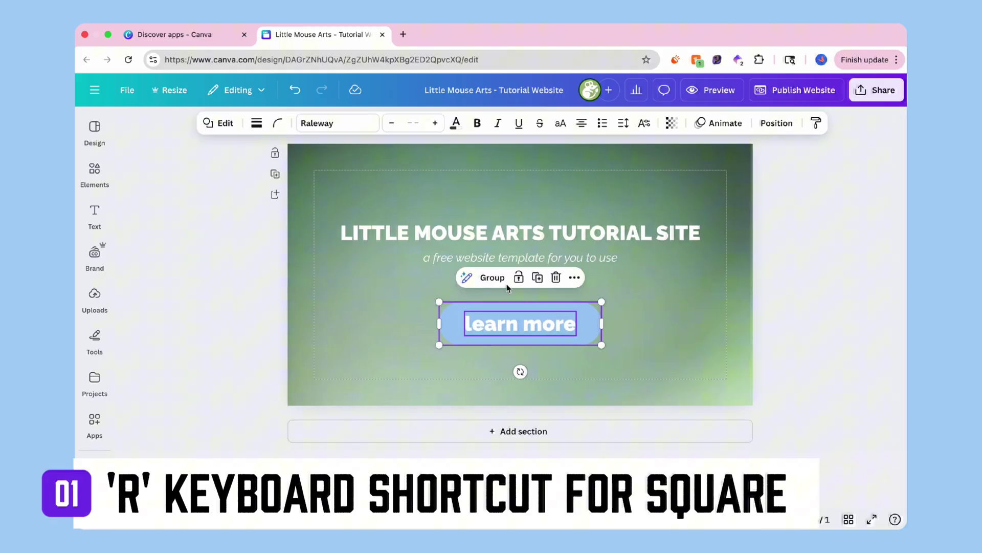
{"action": "left_click", "coordinate": [494, 277]}
{"action": "left_click", "coordinate": [698, 333]}
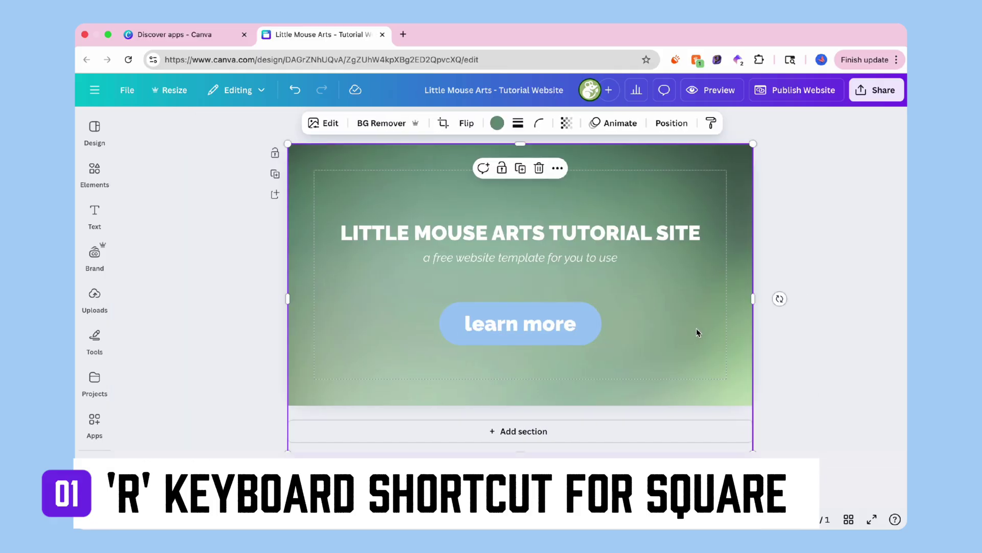
- Shrink the "learn more" button group and centre it closer beneath the subtitle
{"action": "left_click", "coordinate": [796, 225]}
{"action": "left_click", "coordinate": [582, 320]}
{"action": "left_click_drag", "start_coordinate": [600, 304], "coordinate": [539, 319]}
{"action": "left_click_drag", "start_coordinate": [500, 373], "coordinate": [530, 339]}
{"action": "key", "text": "Escape"}
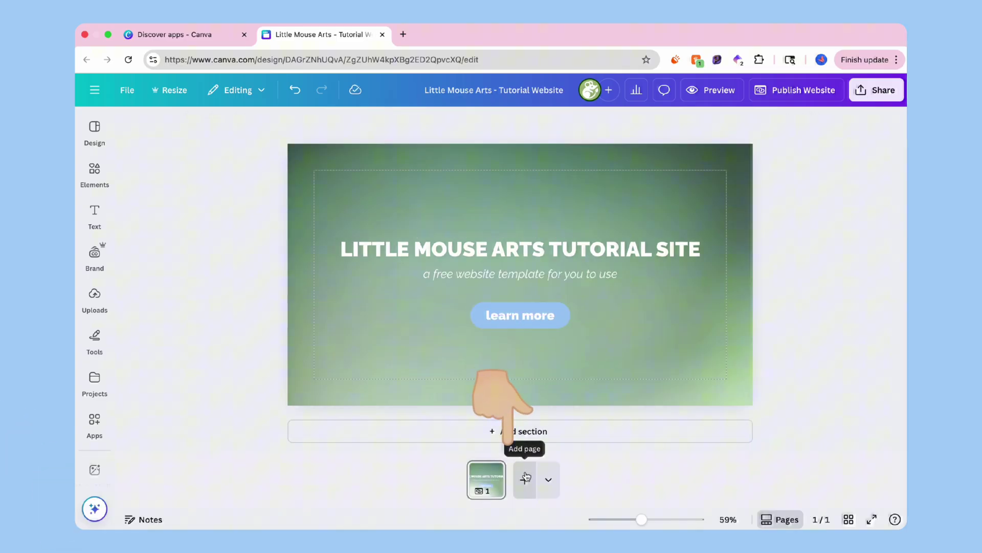
- Add three blank pages after the first page
{"action": "left_click", "coordinate": [526, 478]}
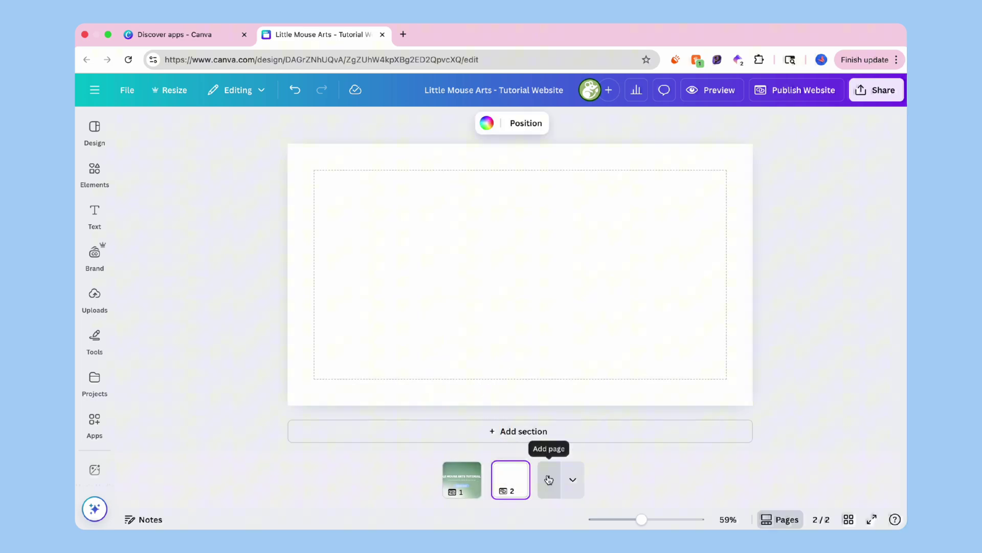
{"action": "left_click", "coordinate": [549, 479]}
{"action": "left_click", "coordinate": [566, 476]}
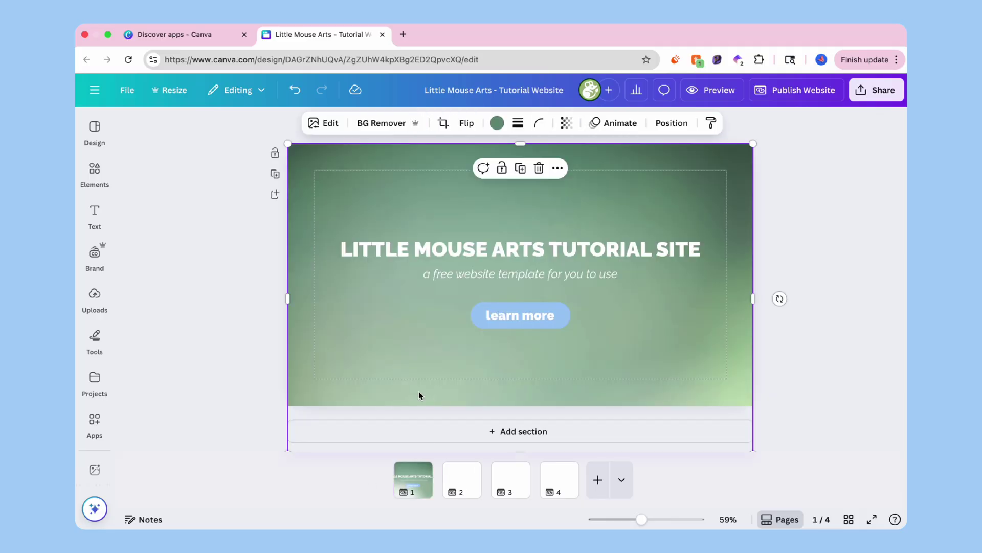
- Copy the green gradient background onto pages 2, 3 and 4 and recolour the copies pink, blue and brown
{"action": "right_click", "coordinate": [460, 443]}
{"action": "key", "text": "Escape"}
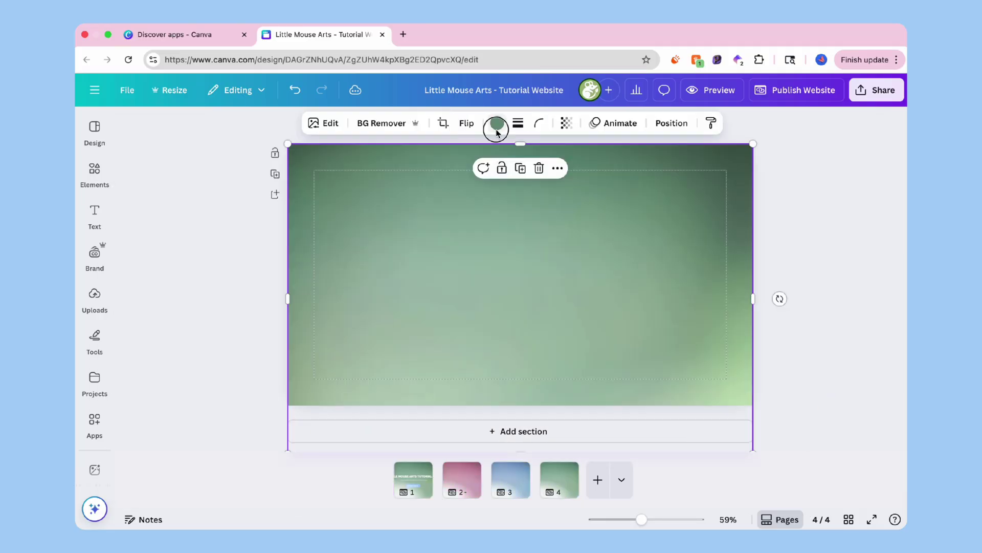
{"action": "left_click", "coordinate": [496, 125]}
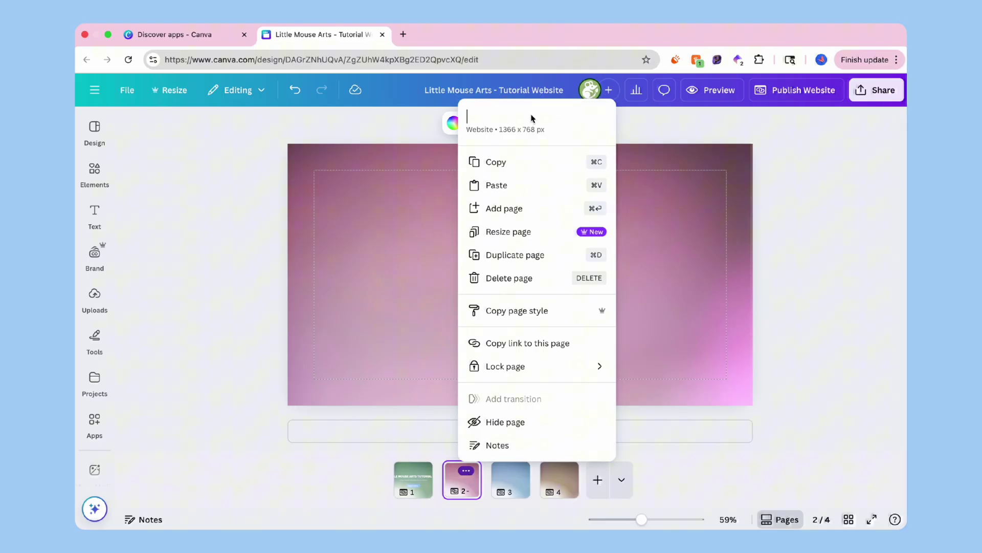
- Title the four pages Home, About, Gallery and Contact
{"action": "left_click", "coordinate": [515, 470]}
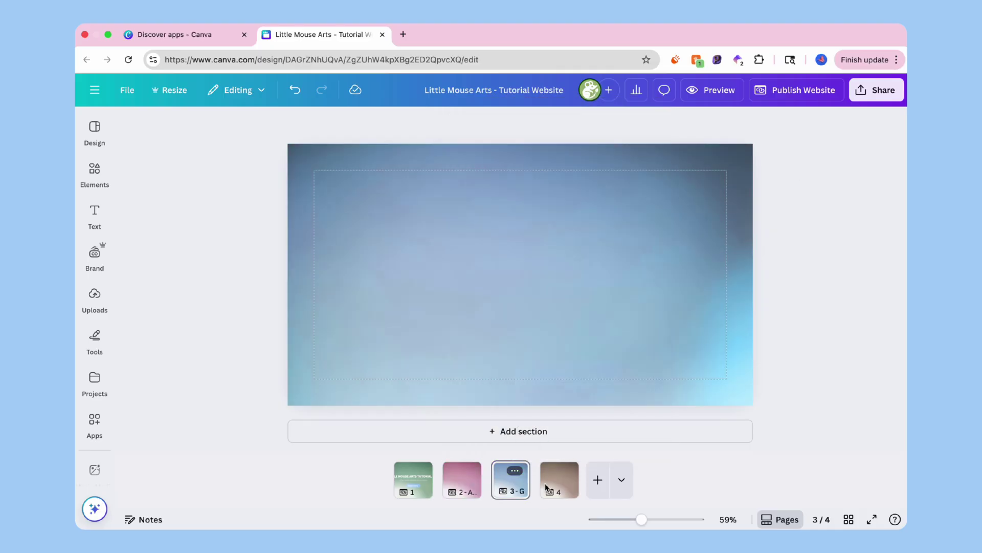
{"action": "left_click", "coordinate": [562, 479]}
{"action": "left_click", "coordinate": [563, 470]}
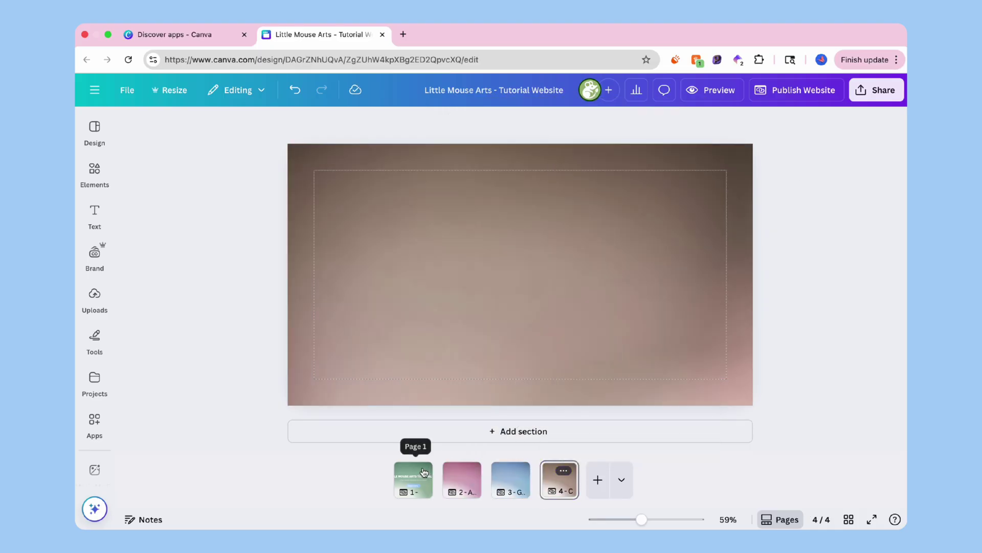
{"action": "left_click", "coordinate": [424, 471]}
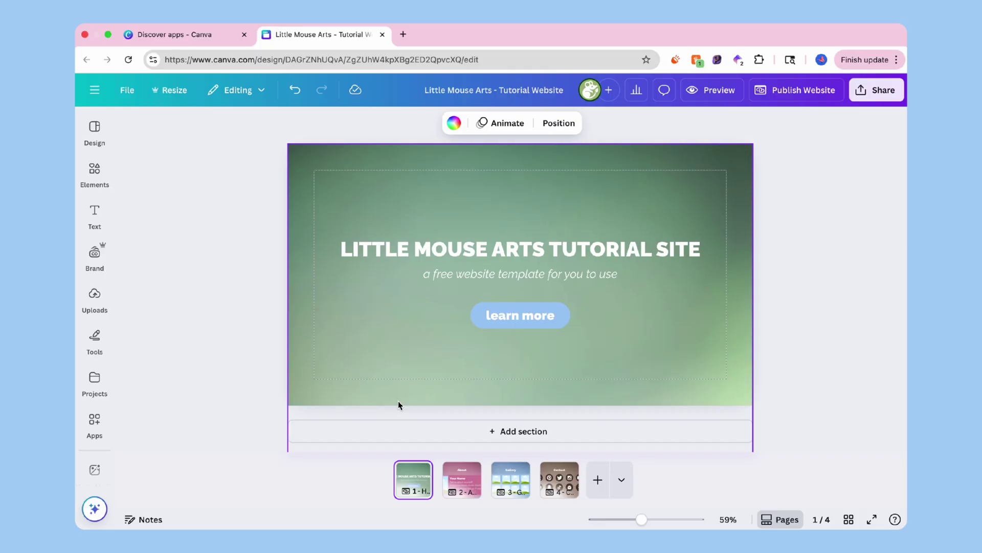
- Add a rectangle on the Home page, stretch it into a wide bar and centre it above the title
{"action": "key", "text": "r"}
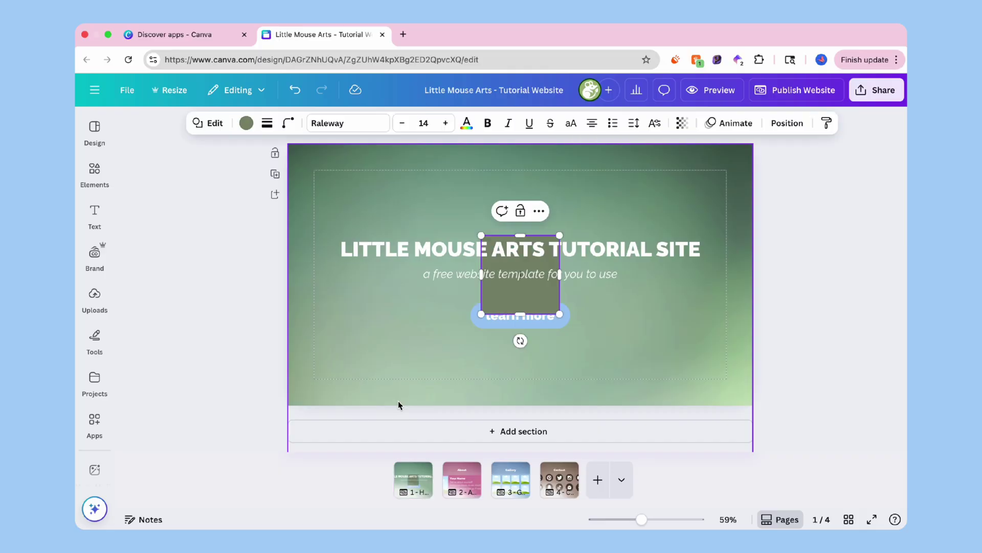
{"action": "left_click_drag", "start_coordinate": [482, 273], "coordinate": [326, 273]}
{"action": "left_click_drag", "start_coordinate": [559, 276], "coordinate": [713, 279]}
{"action": "left_click", "coordinate": [539, 211]}
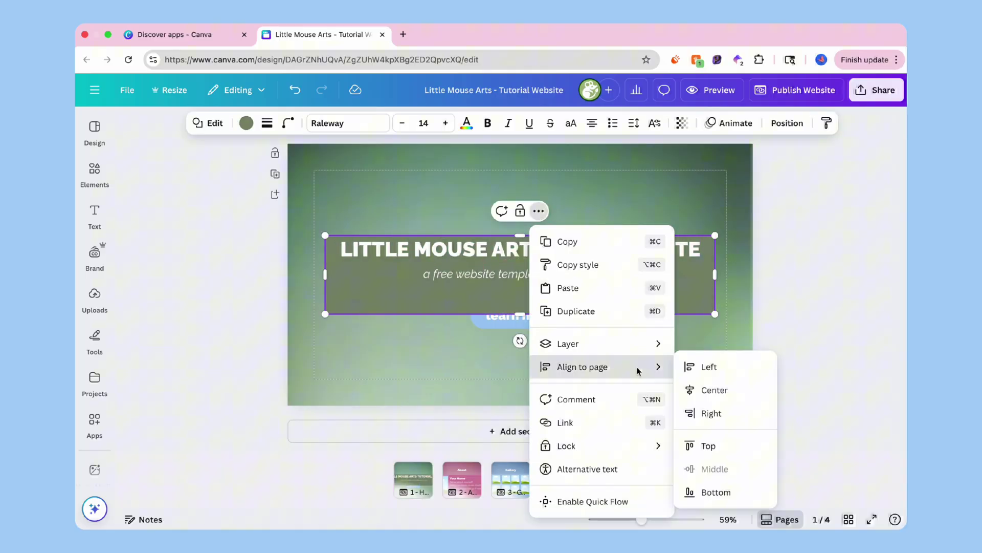
{"action": "left_click", "coordinate": [715, 391]}
{"action": "left_click_drag", "start_coordinate": [527, 298], "coordinate": [520, 208]}
- Fill the navigation bar with white and set its corner rounding to 27
{"action": "left_click", "coordinate": [246, 123]}
{"action": "left_click", "coordinate": [247, 270]}
{"action": "left_click", "coordinate": [288, 123]}
{"action": "left_click_drag", "start_coordinate": [229, 170], "coordinate": [251, 171]}
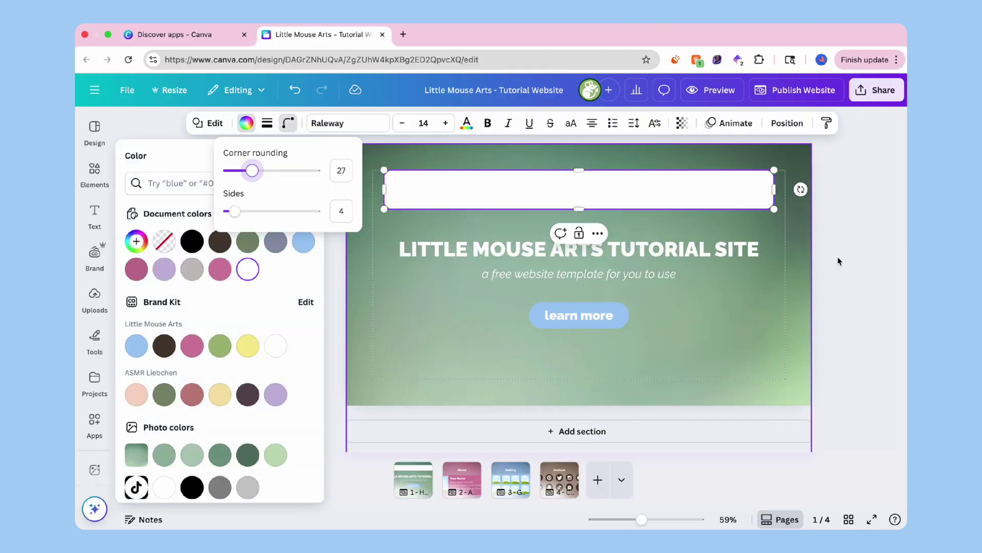
{"action": "left_click", "coordinate": [856, 256]}
- Add a bold HOME label at size 31.5 near the start of the white navigation bar
{"action": "key", "text": "t"}
{"action": "left_click_drag", "start_coordinate": [530, 227], "coordinate": [423, 220]}
{"action": "left_click", "coordinate": [405, 123]}
{"action": "left_click_drag", "start_coordinate": [405, 186], "coordinate": [381, 177]}
{"action": "left_click_drag", "start_coordinate": [414, 221], "coordinate": [469, 225]}
- Duplicate the HOME label twice along the navigation bar and change the copies to ABOUT and GALLERY
{"action": "left_click", "coordinate": [423, 156]}
{"action": "left_click", "coordinate": [483, 258]}
{"action": "double_click", "coordinate": [459, 189]}
{"action": "type", "text": "ABOUT"}
{"action": "left_click", "coordinate": [486, 156]}
{"action": "left_click", "coordinate": [545, 258]}
{"action": "double_click", "coordinate": [518, 189]}
{"action": "type", "text": "GALLERY"}
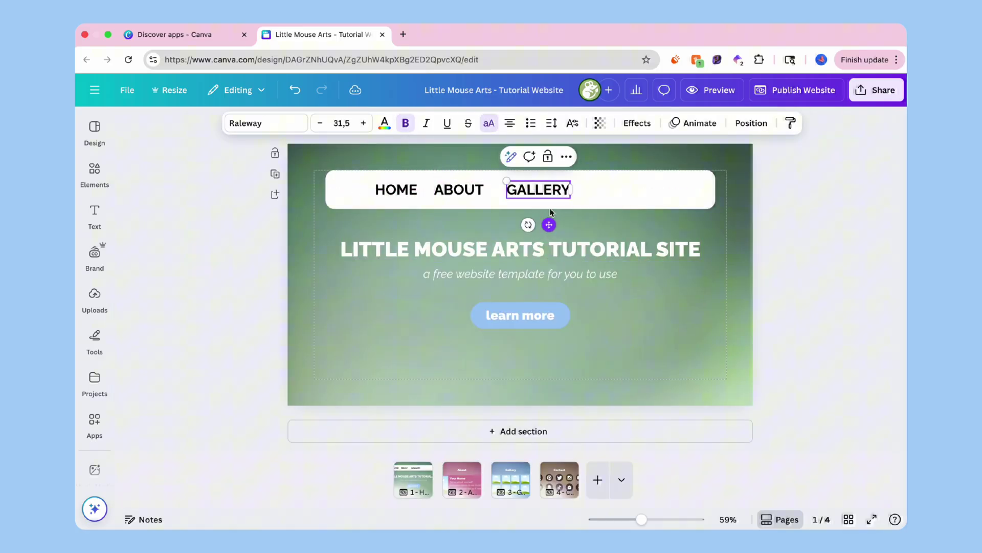
- Duplicate the GALLERY label, change the copy to CONTACT and place it at the end of the navigation bar
{"action": "left_click", "coordinate": [566, 157]}
{"action": "left_click", "coordinate": [625, 258]}
{"action": "double_click", "coordinate": [613, 191]}
{"action": "left_click_drag", "start_coordinate": [556, 233], "coordinate": [643, 224]}
- Space the HOME, ABOUT, GALLERY and CONTACT labels evenly and centre them in the navigation bar
{"action": "left_click", "coordinate": [540, 190], "text": "shift"}
{"action": "left_click", "coordinate": [460, 190], "text": "shift"}
{"action": "left_click", "coordinate": [410, 191], "text": "shift"}
{"action": "left_click", "coordinate": [574, 156]}
{"action": "left_click", "coordinate": [745, 366]}
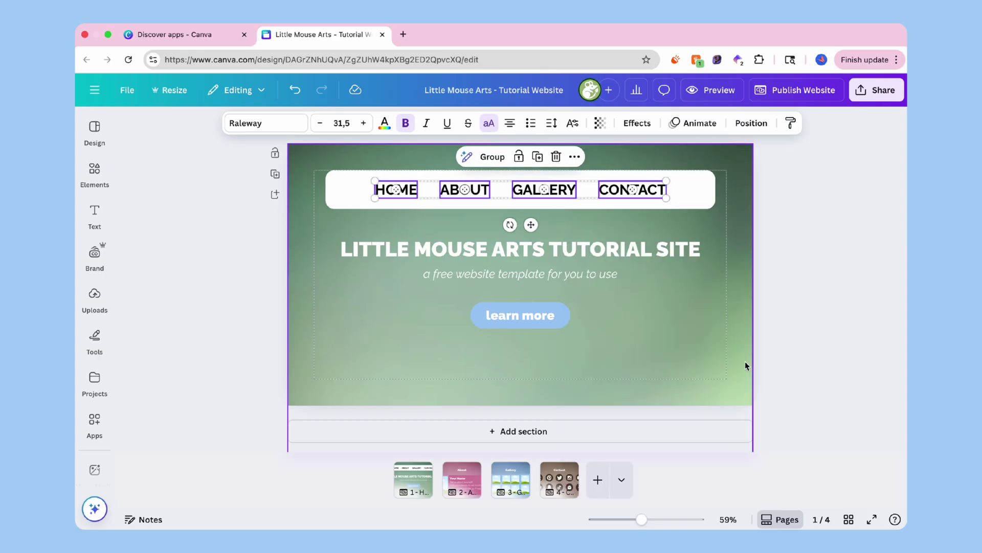
{"action": "mouse_move", "coordinate": [573, 191]}
{"action": "left_mouse_down"}
{"action": "mouse_move", "coordinate": [584, 190]}
{"action": "mouse_move", "coordinate": [572, 194]}
{"action": "left_mouse_up"}
- Recolour the HOME label with the green brand colour
{"action": "left_click", "coordinate": [396, 190]}
{"action": "left_click", "coordinate": [385, 124]}
{"action": "left_click", "coordinate": [218, 346]}
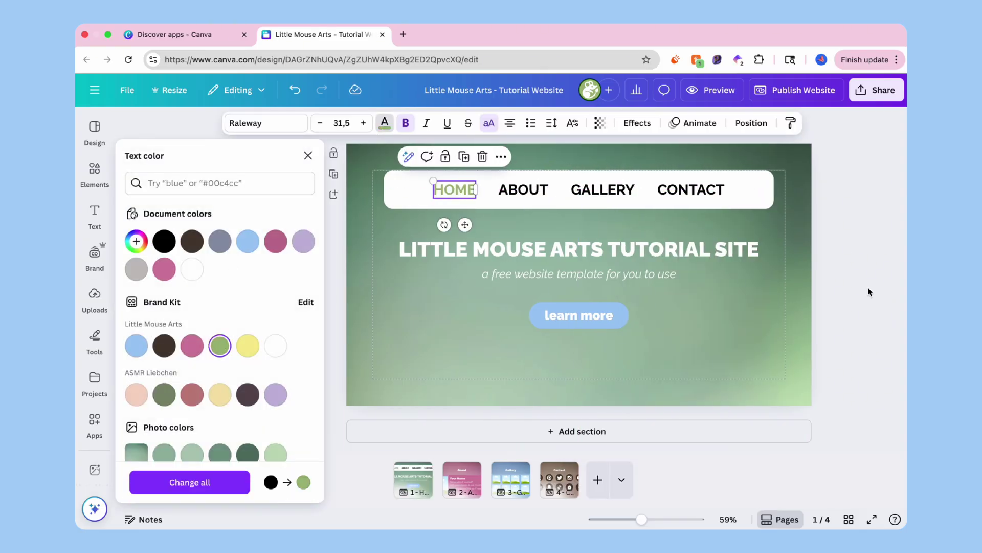
{"action": "left_click", "coordinate": [864, 286]}
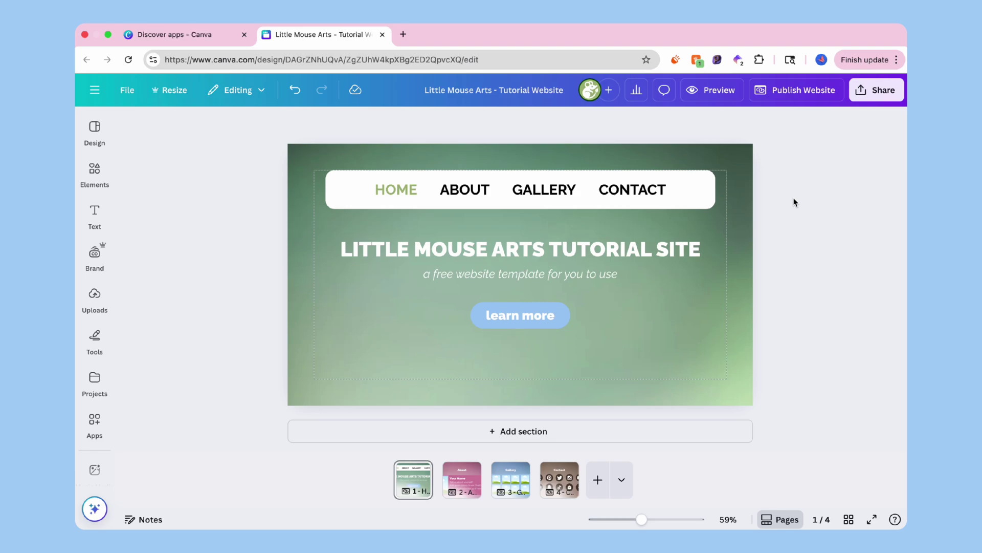
- Link the HOME label in the navigation bar to page 1 - Home and remove its underline
{"action": "left_click", "coordinate": [401, 189]}
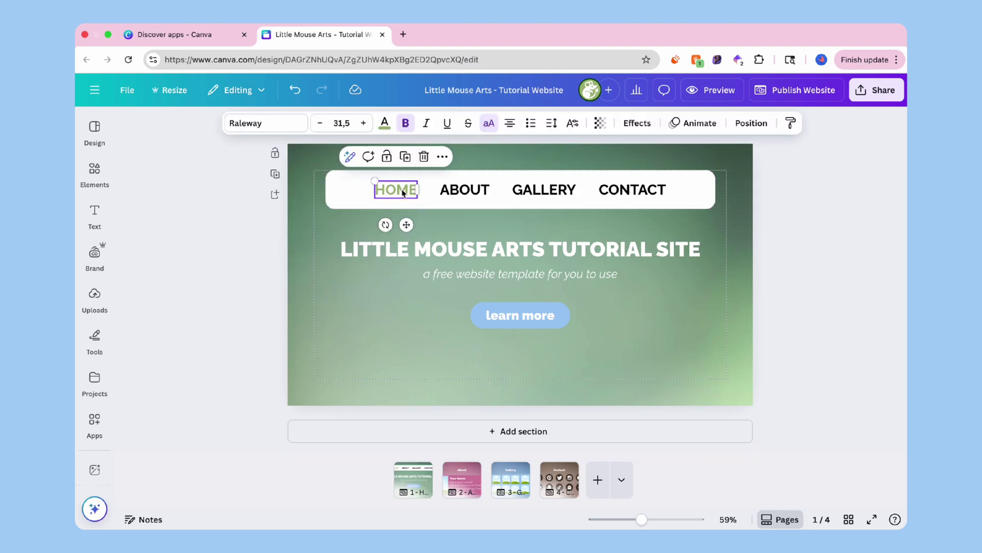
{"action": "left_click", "coordinate": [444, 157]}
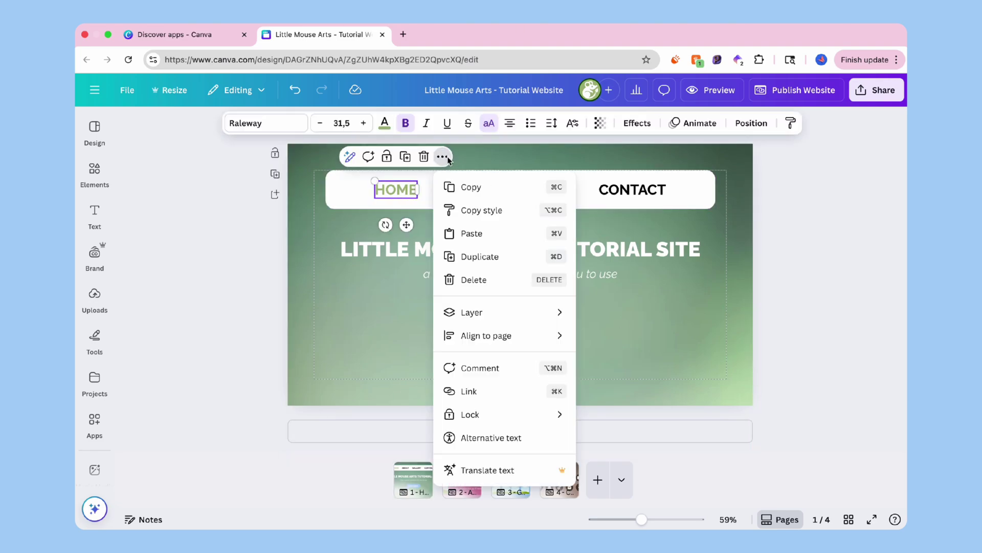
{"action": "left_click", "coordinate": [510, 394]}
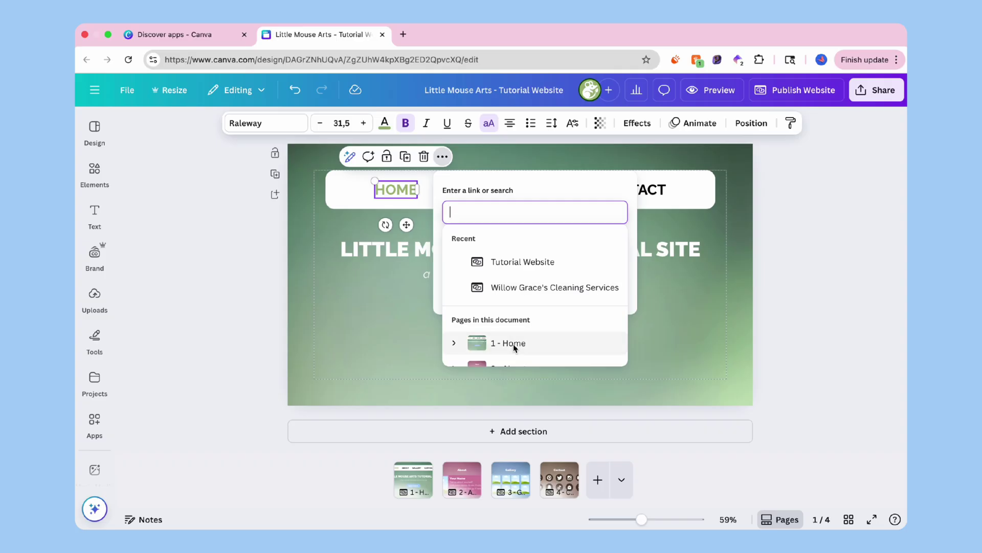
{"action": "left_click", "coordinate": [514, 345]}
{"action": "left_click", "coordinate": [448, 130]}
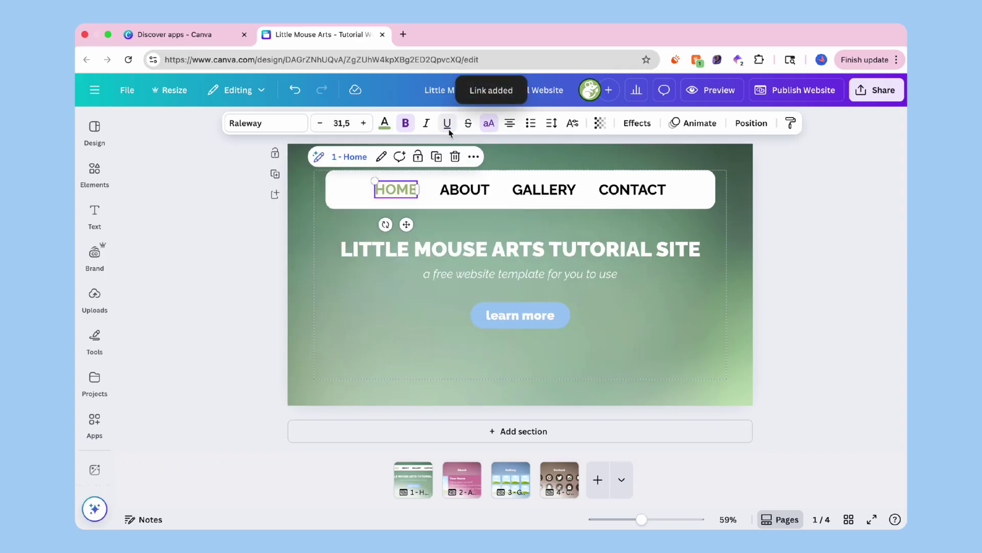
- Link the ABOUT label to the About page and remove the underline from the text
{"action": "left_click", "coordinate": [466, 195]}
{"action": "key", "text": "super+k"}
{"action": "left_click", "coordinate": [595, 364]}
{"action": "left_click", "coordinate": [447, 124]}
- Link the GALLERY label to the Gallery page without an underline
{"action": "left_click", "coordinate": [545, 191]}
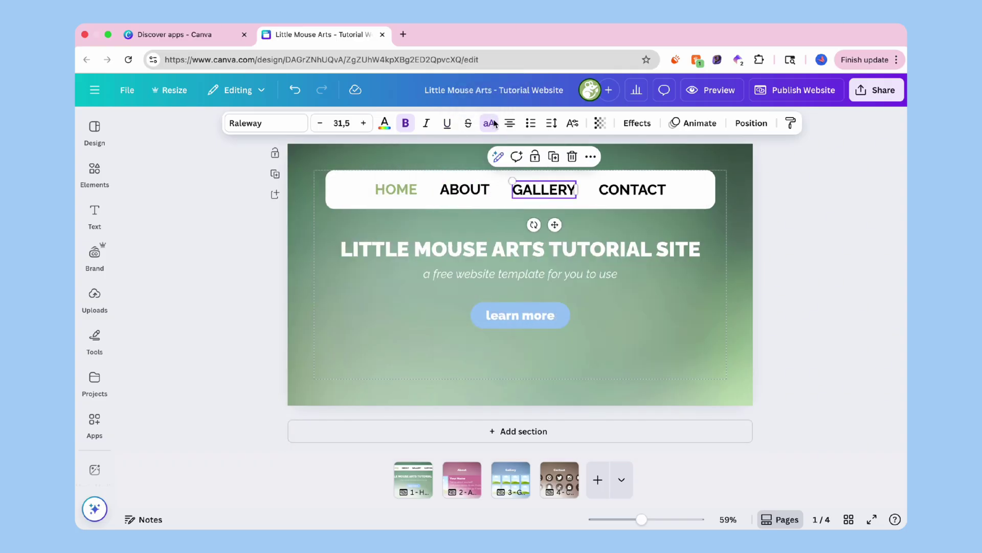
{"action": "key", "text": "super+k"}
{"action": "scroll", "coordinate": [665, 338], "scroll_direction": "down", "scroll_amount": 2}
{"action": "left_click", "coordinate": [665, 347]}
{"action": "left_click", "coordinate": [448, 124]}
- Link the CONTACT label to page 4 - Contact and take off its underline
{"action": "left_click", "coordinate": [633, 190]}
{"action": "key", "text": "super+k"}
{"action": "scroll", "coordinate": [750, 343], "scroll_direction": "down", "scroll_amount": 2}
{"action": "left_click", "coordinate": [749, 358]}
{"action": "left_click", "coordinate": [448, 125]}
- Nudge the CONTACT label slightly outward and select the whole navigation bar with its four labels
{"action": "left_click_drag", "start_coordinate": [643, 225], "coordinate": [645, 225]}
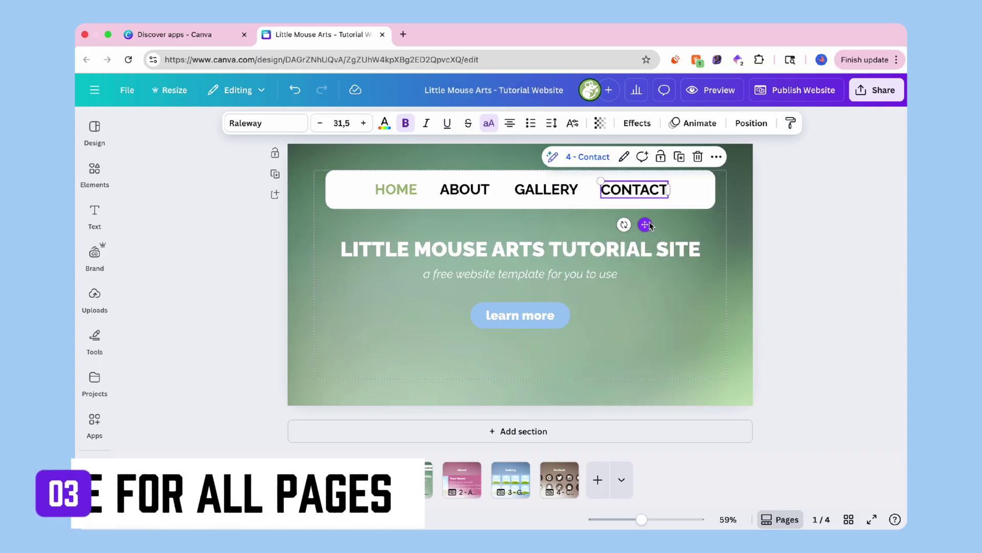
{"action": "left_click_drag", "start_coordinate": [792, 219], "coordinate": [353, 174]}
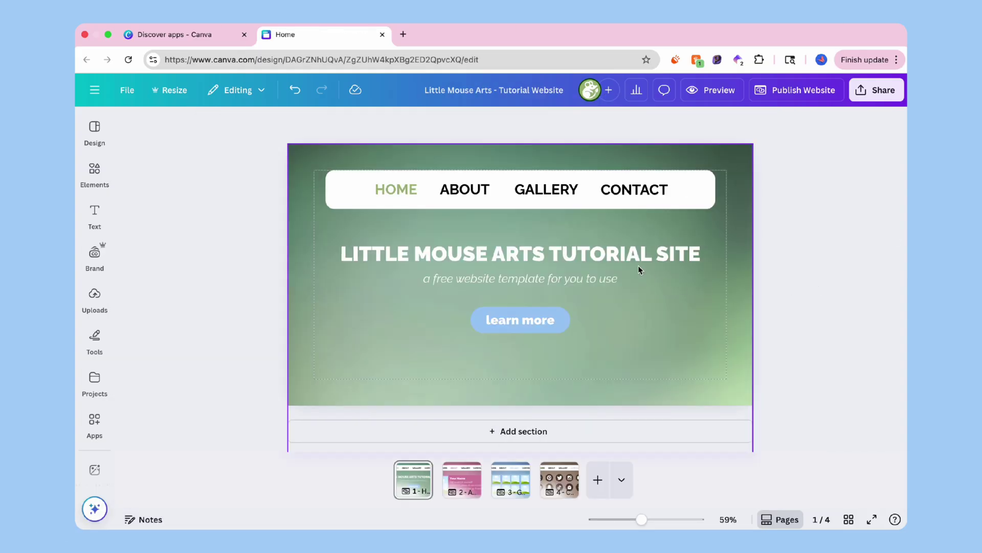
- Try several text animations on the heading LITTLE MOUSE ARTS TUTORIAL SITE and apply Ascend, playing on enter
{"action": "left_click", "coordinate": [637, 253]}
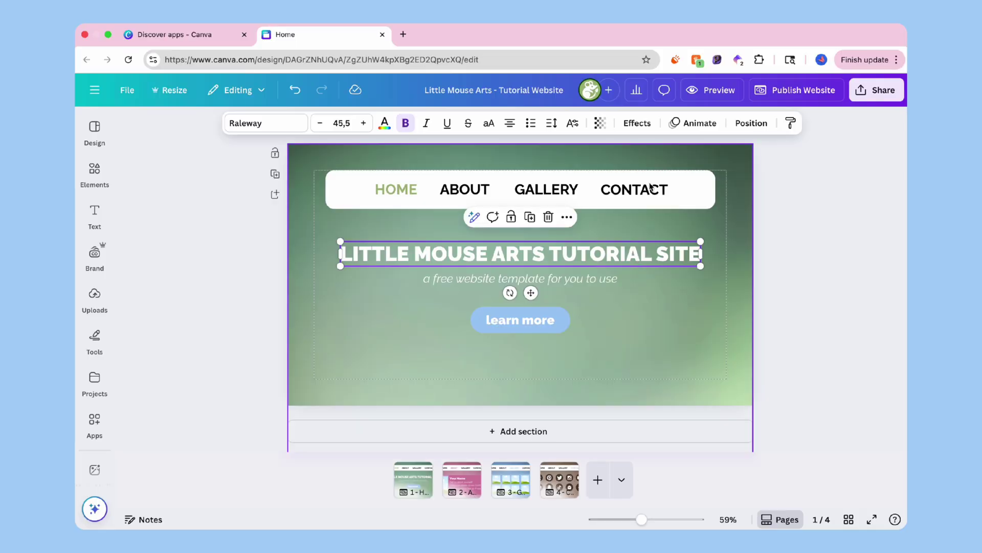
{"action": "left_click", "coordinate": [706, 127]}
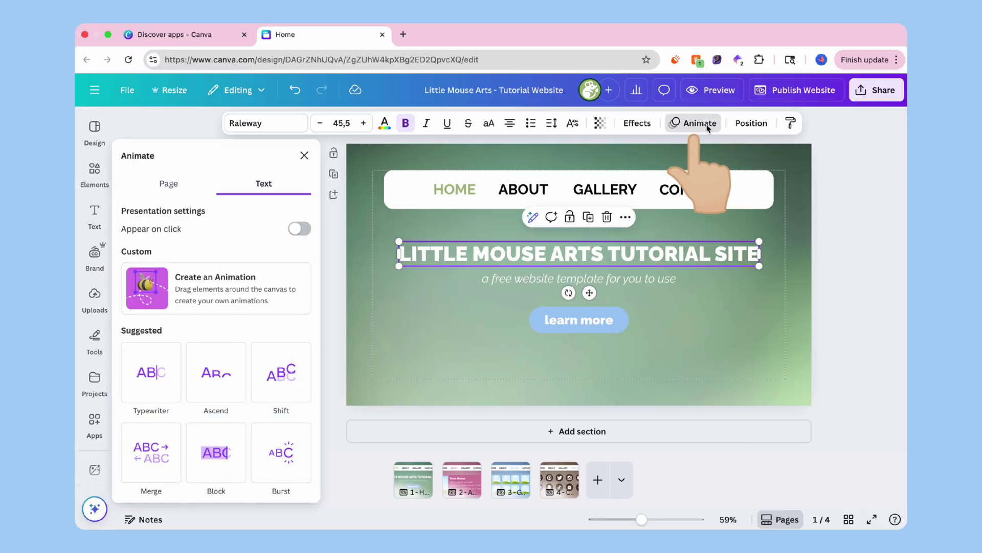
{"action": "scroll", "coordinate": [298, 294], "scroll_direction": "down", "scroll_amount": 3}
{"action": "left_click", "coordinate": [298, 295]}
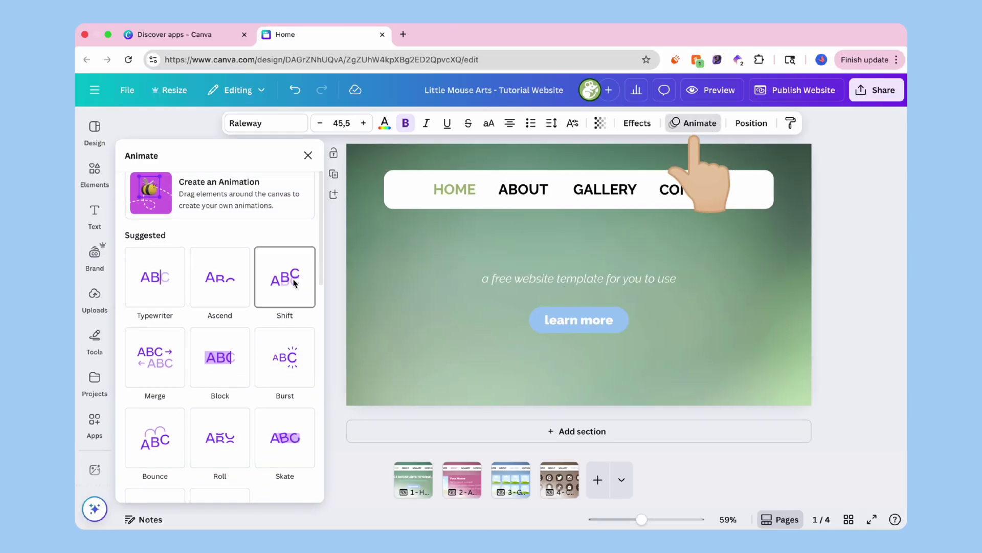
{"action": "left_click", "coordinate": [223, 281]}
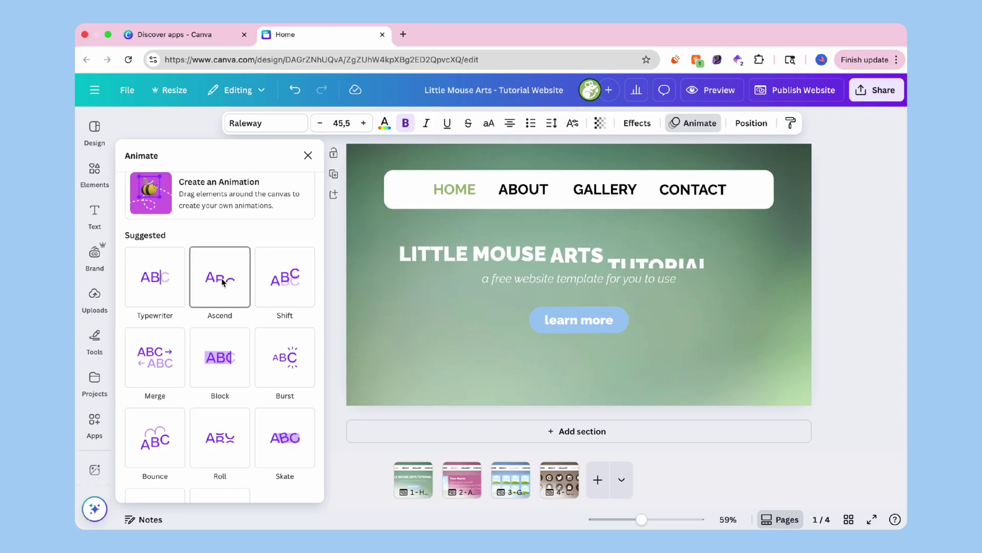
{"action": "left_click", "coordinate": [158, 287]}
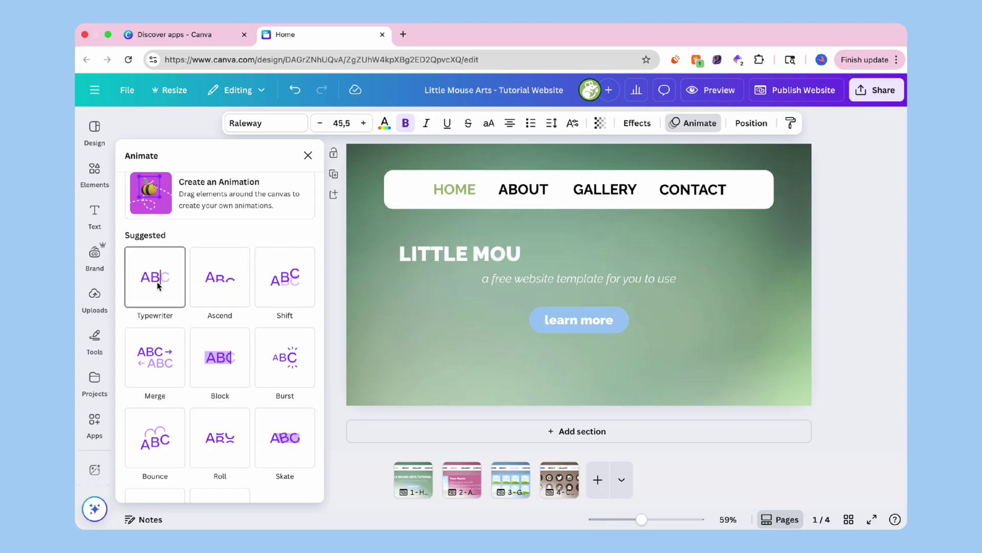
{"action": "left_click", "coordinate": [222, 397]}
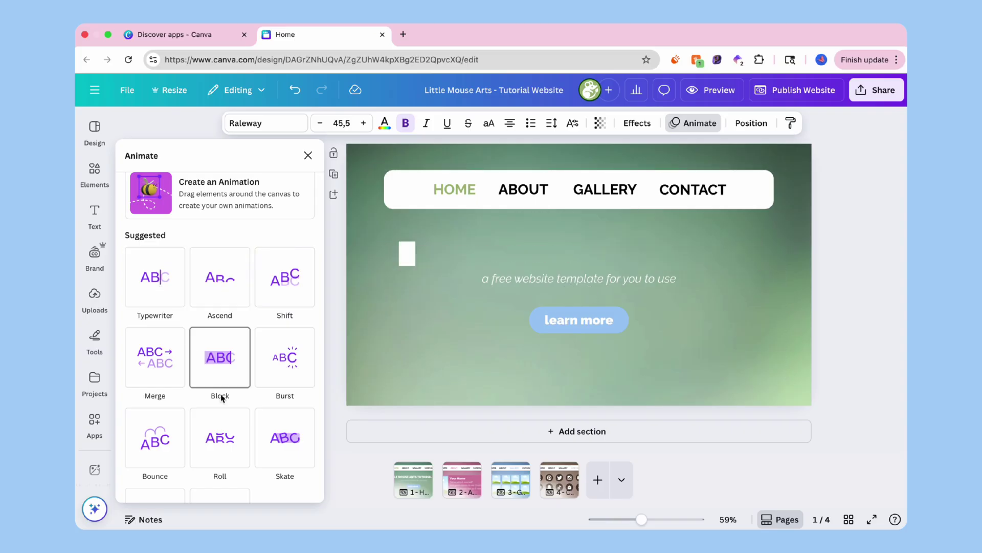
{"action": "left_click", "coordinate": [298, 366]}
{"action": "left_click", "coordinate": [238, 291]}
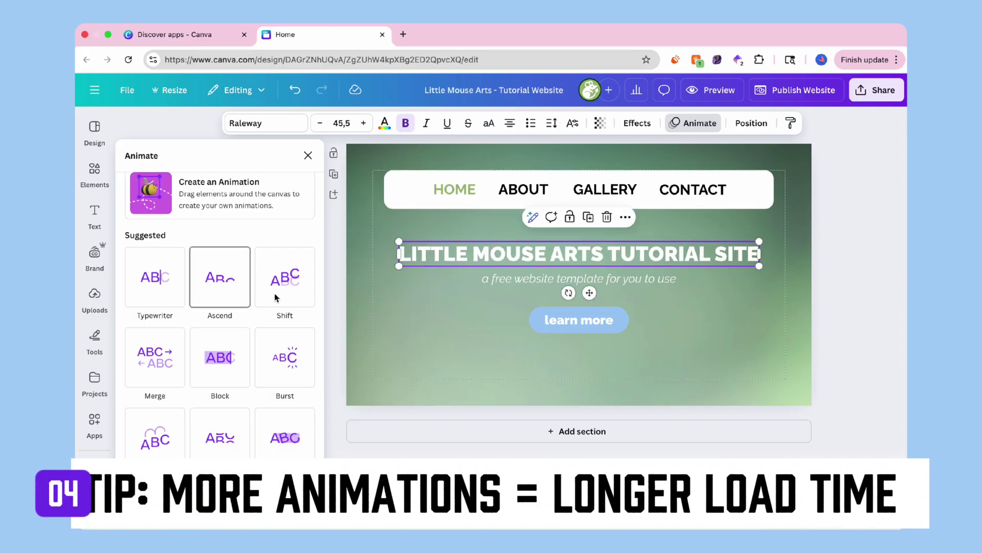
{"action": "left_click", "coordinate": [220, 277]}
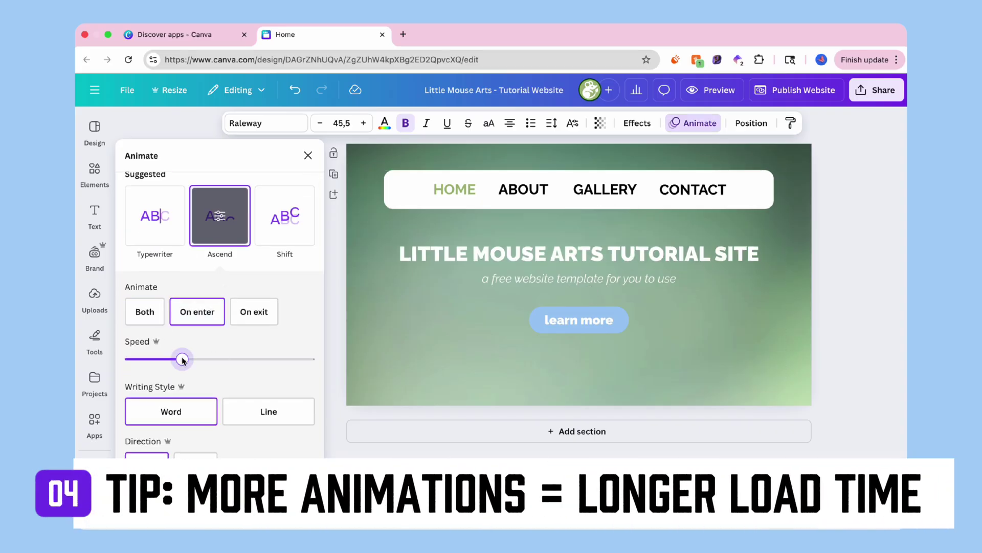
- Set the heading's Ascend animation to the Line writing style with a lower speed and the first direction option
{"action": "scroll", "coordinate": [183, 361], "scroll_direction": "down", "scroll_amount": 2}
{"action": "left_click", "coordinate": [245, 356]}
{"action": "left_click", "coordinate": [196, 404]}
{"action": "left_click_drag", "start_coordinate": [181, 298], "coordinate": [146, 301]}
{"action": "left_click", "coordinate": [147, 403]}
- Apply the Merge animation, playing on enter, to the subtitle "a free website template for you to use"
{"action": "left_click", "coordinate": [541, 279]}
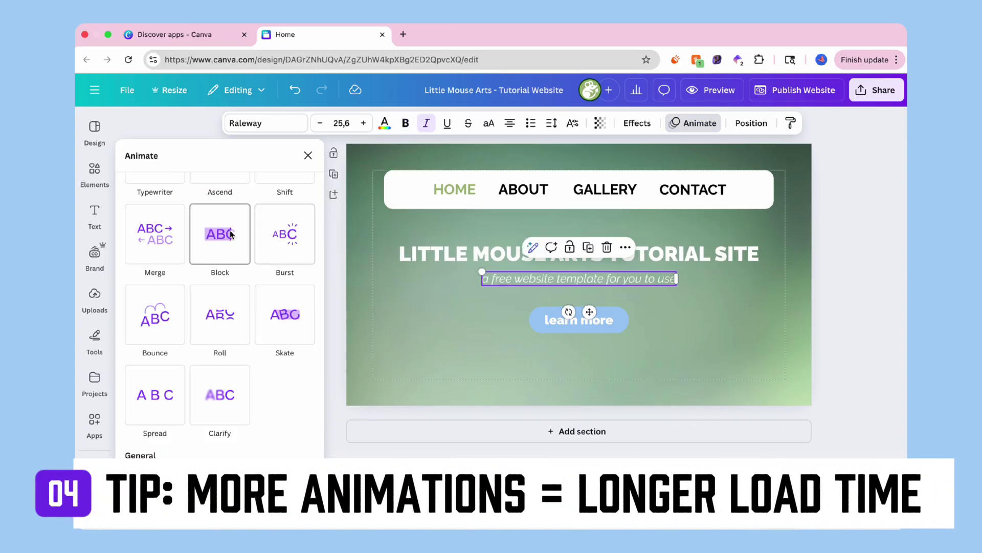
{"action": "left_click", "coordinate": [155, 234]}
{"action": "left_click", "coordinate": [197, 342]}
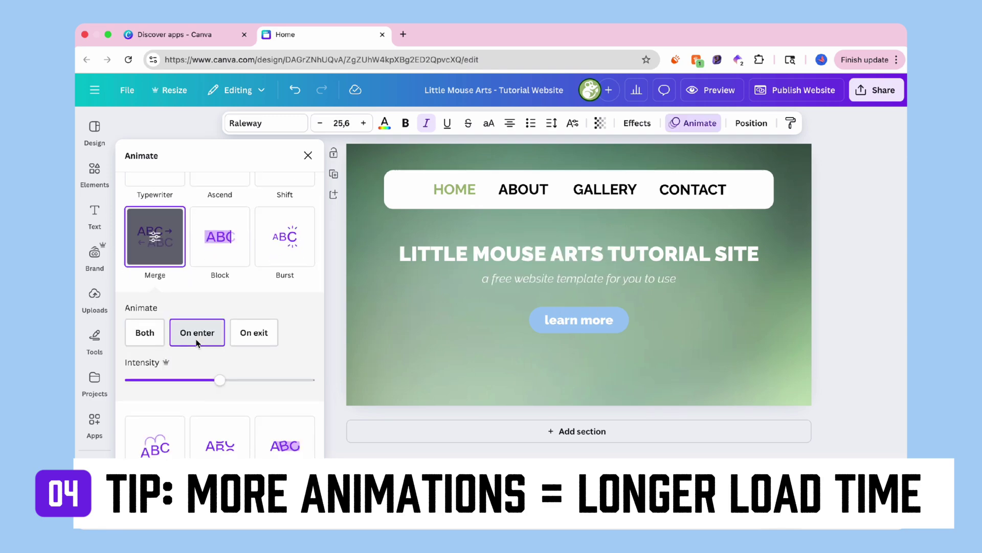
- Apply the Breathe animation to the learn more button, scaling out
{"action": "left_click", "coordinate": [579, 320]}
{"action": "scroll", "coordinate": [283, 359], "scroll_direction": "down", "scroll_amount": 2}
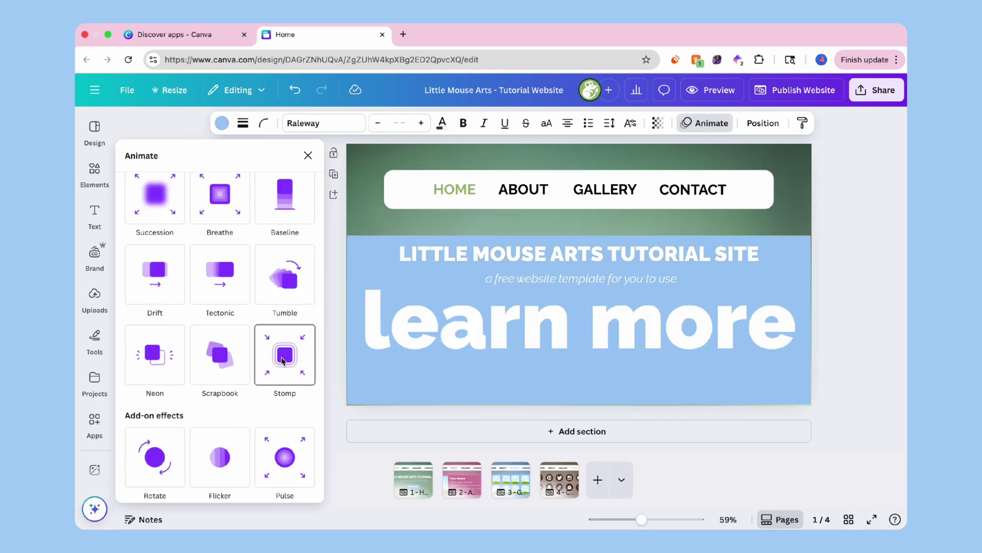
{"action": "scroll", "coordinate": [230, 353], "scroll_direction": "up", "scroll_amount": 3}
{"action": "left_click", "coordinate": [237, 340]}
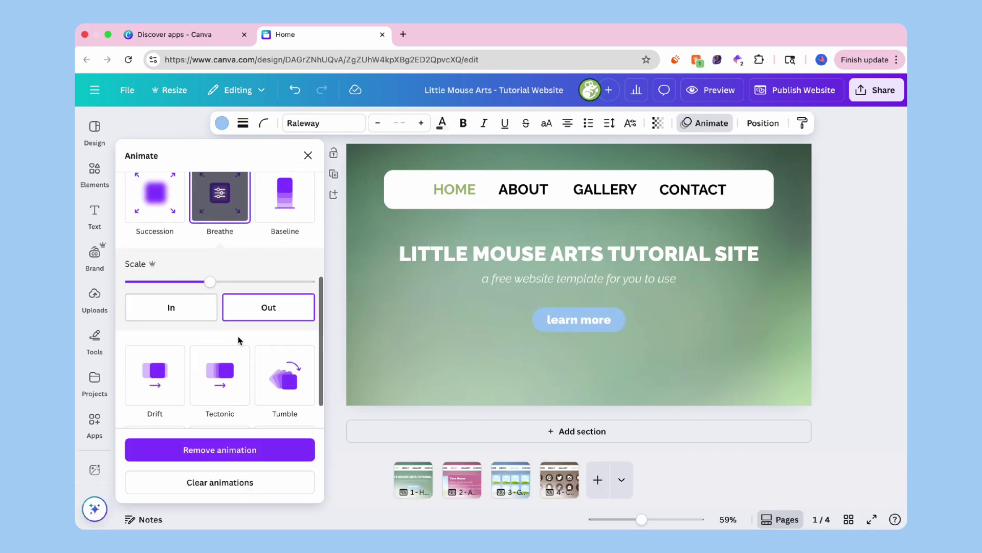
- Preview the website on desktop and test the learn more button and the GALLERY, CONTACT and HOME links
{"action": "left_click", "coordinate": [719, 92]}
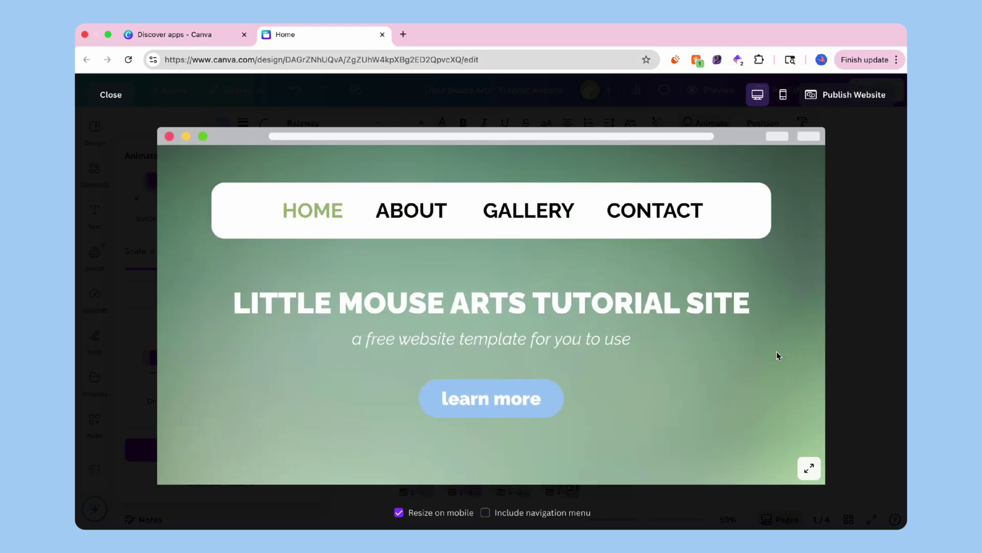
{"action": "left_click", "coordinate": [507, 403]}
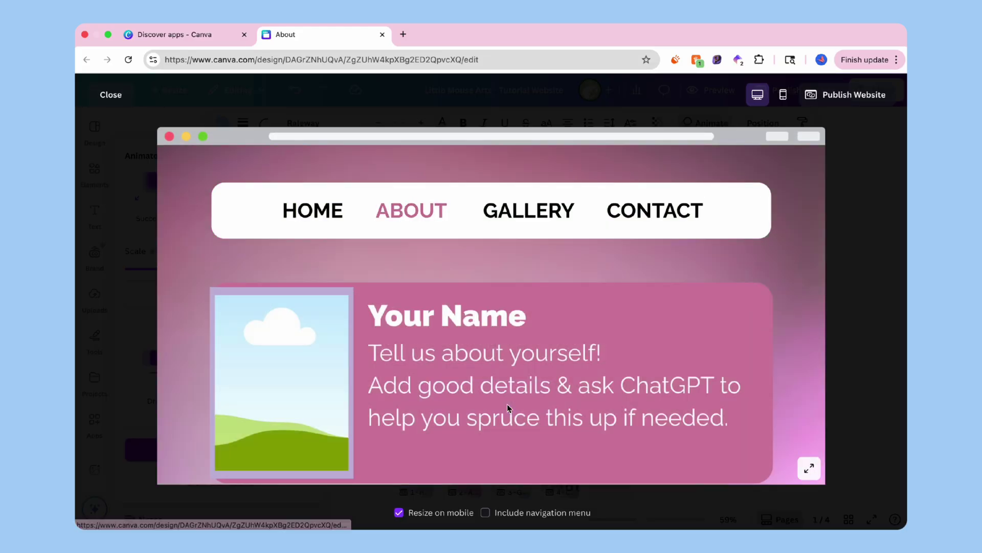
{"action": "scroll", "coordinate": [744, 331], "scroll_direction": "down", "scroll_amount": 1}
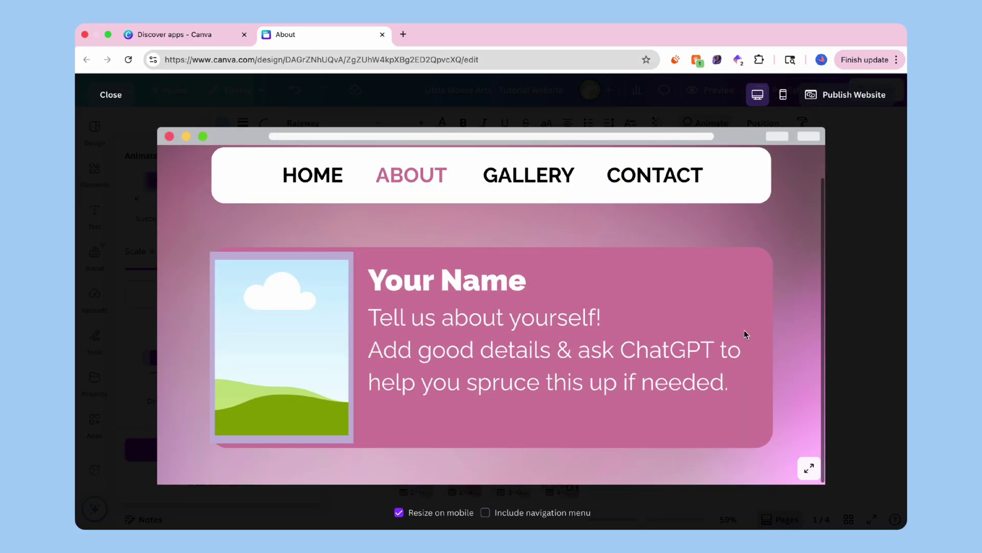
{"action": "scroll", "coordinate": [744, 330], "scroll_direction": "up", "scroll_amount": 1}
{"action": "left_click", "coordinate": [519, 215]}
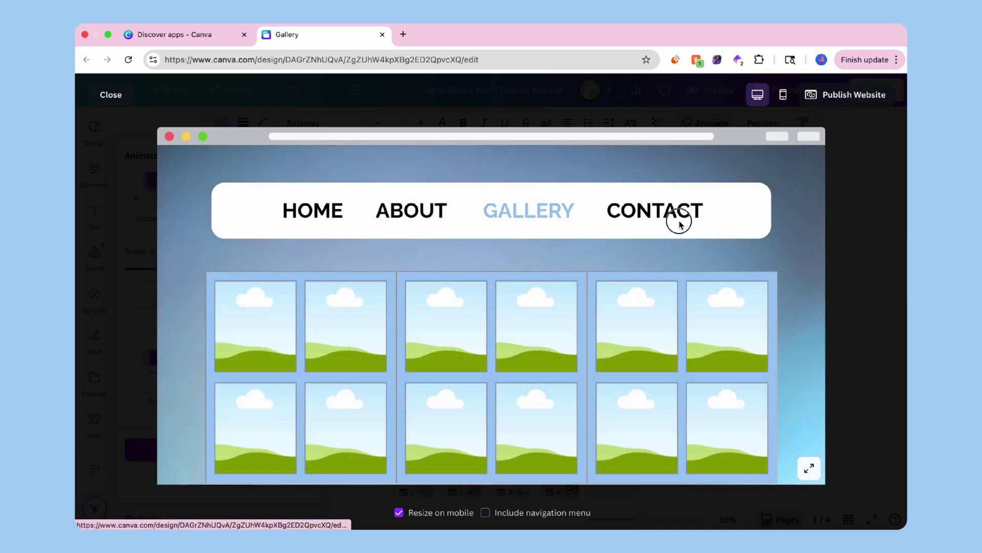
{"action": "left_click", "coordinate": [677, 217]}
{"action": "left_click", "coordinate": [335, 210]}
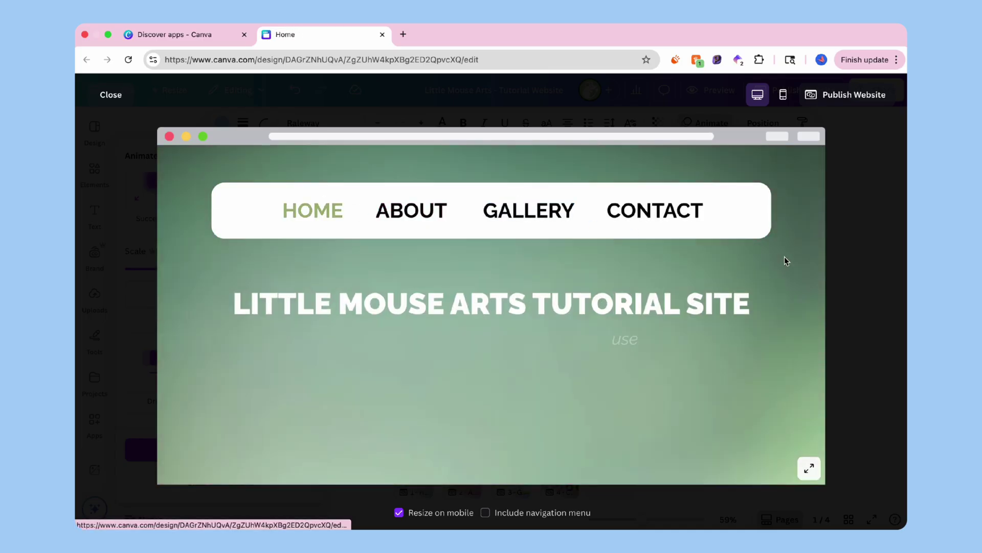
{"action": "left_click", "coordinate": [862, 255]}
- Preview the website in the mobile layout, checking the About page and the ABOUT and GALLERY links
{"action": "left_click", "coordinate": [788, 93]}
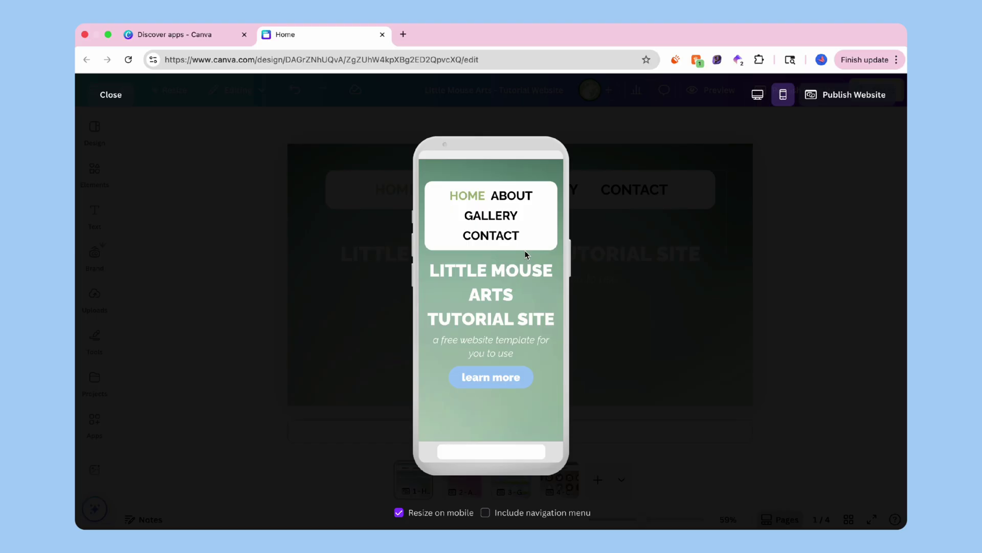
{"action": "left_click", "coordinate": [522, 201]}
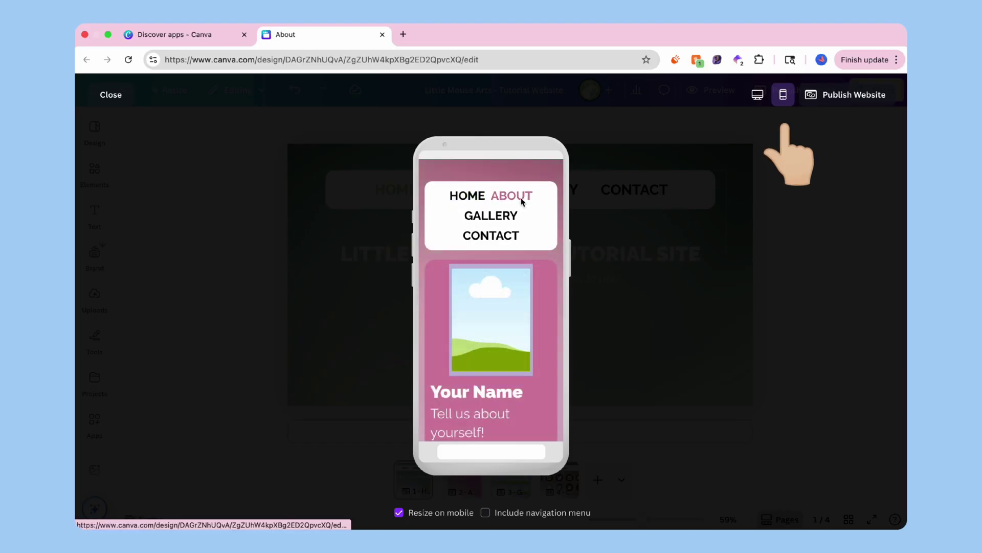
{"action": "scroll", "coordinate": [522, 199], "scroll_direction": "down", "scroll_amount": 3}
{"action": "scroll", "coordinate": [522, 200], "scroll_direction": "up", "scroll_amount": 3}
{"action": "left_click", "coordinate": [500, 220]}
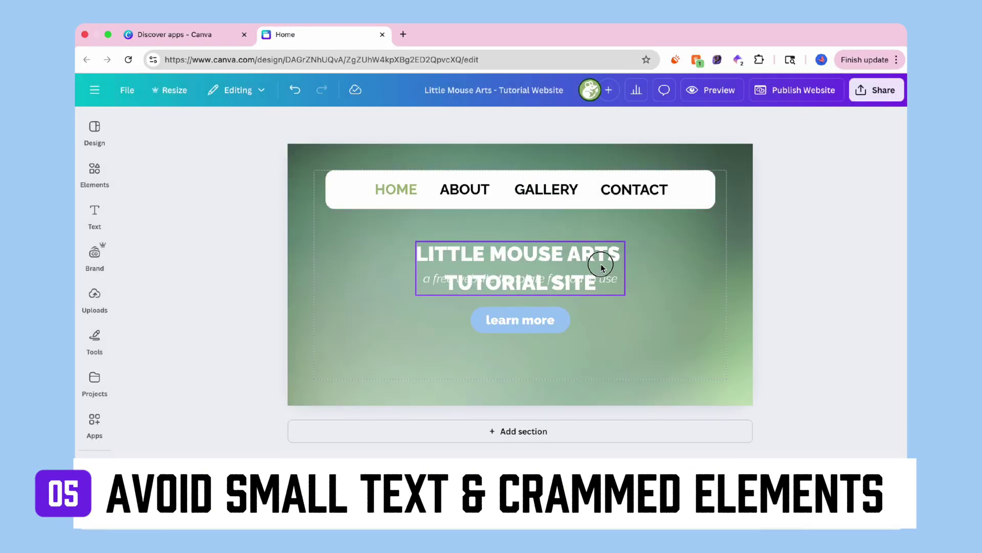
- Space the subtitle and learn more button below the enlarged two-line home heading and check the mobile preview
{"action": "left_click", "coordinate": [551, 305]}
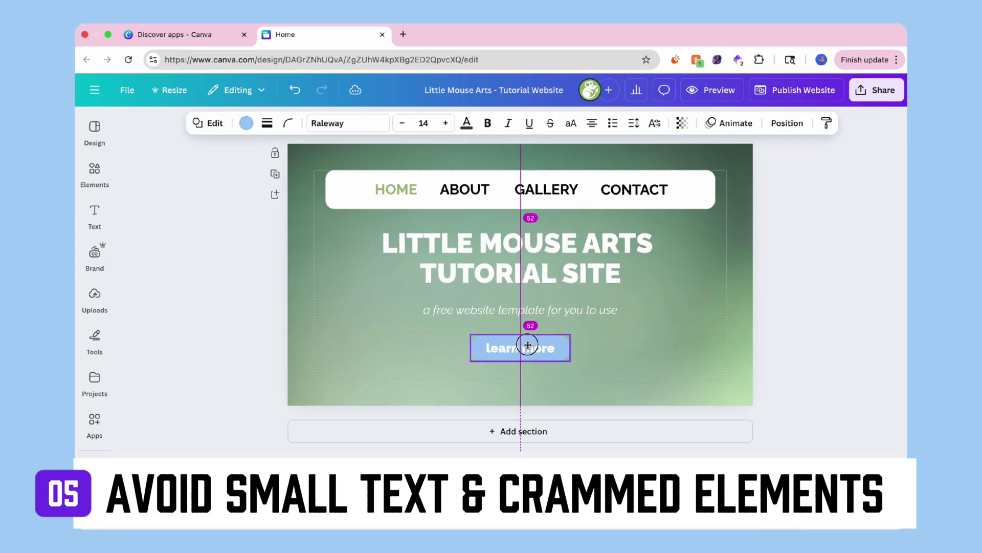
{"action": "left_click", "coordinate": [711, 90]}
{"action": "left_click", "coordinate": [785, 95]}
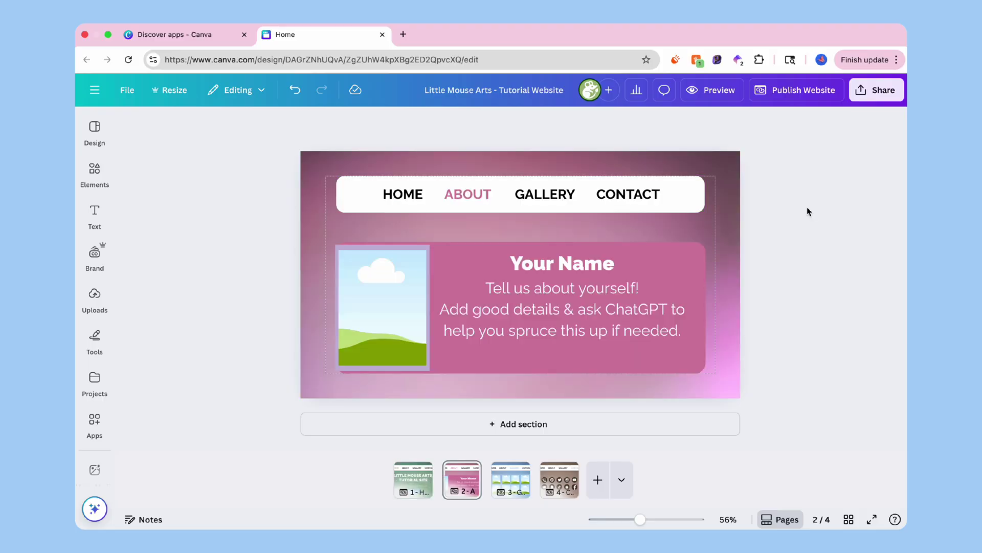
- Open the website publishing settings and clear the subpath of the site address littlemousearts.my.canva.site
{"action": "left_click", "coordinate": [788, 97]}
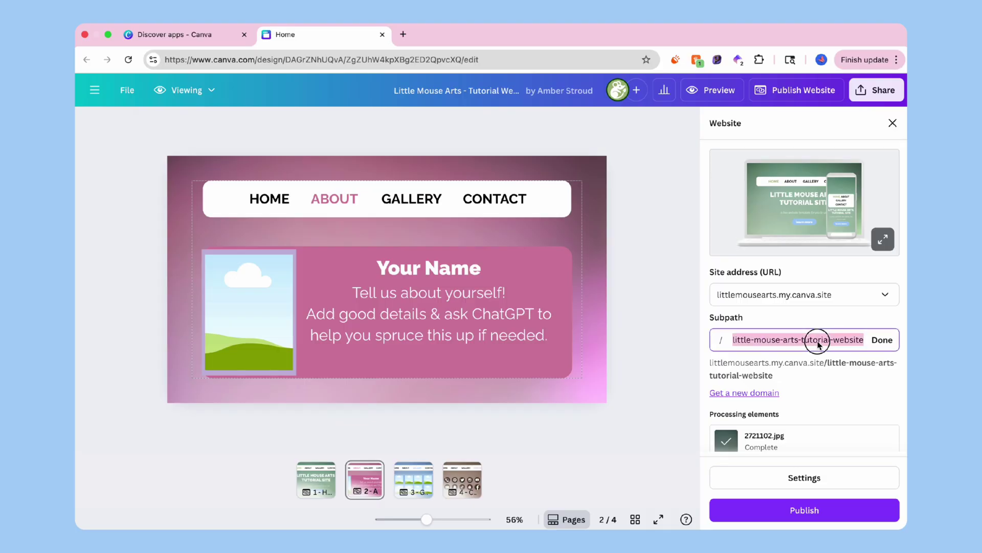
{"action": "key", "text": "BackSpace"}
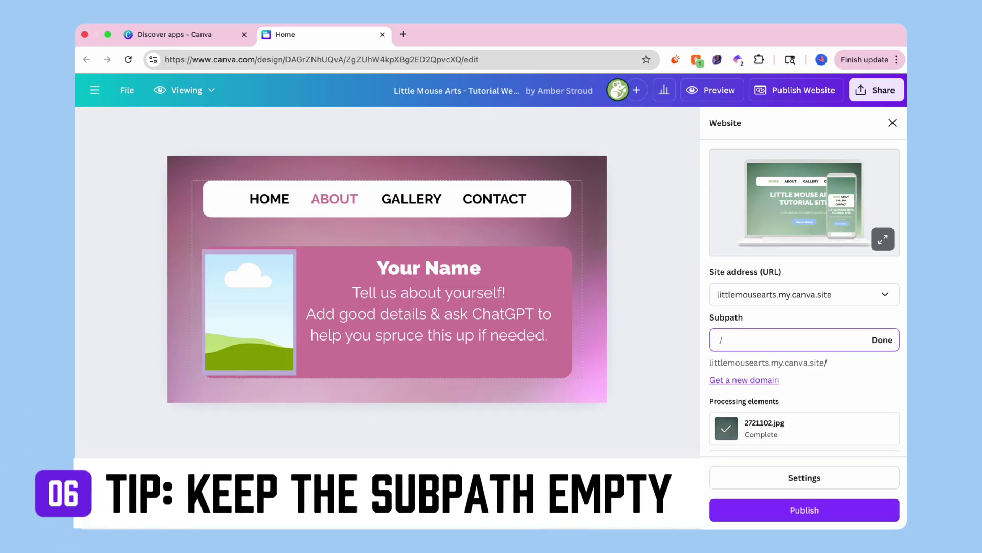
- Open the custom domain options and continue with bringing your own domain
{"action": "left_click", "coordinate": [772, 380]}
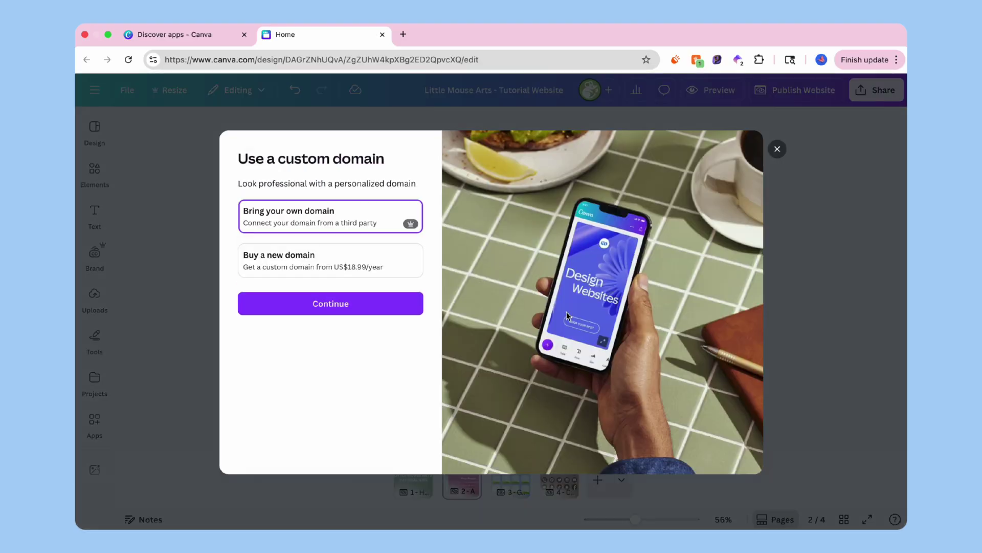
{"action": "left_click", "coordinate": [396, 310]}
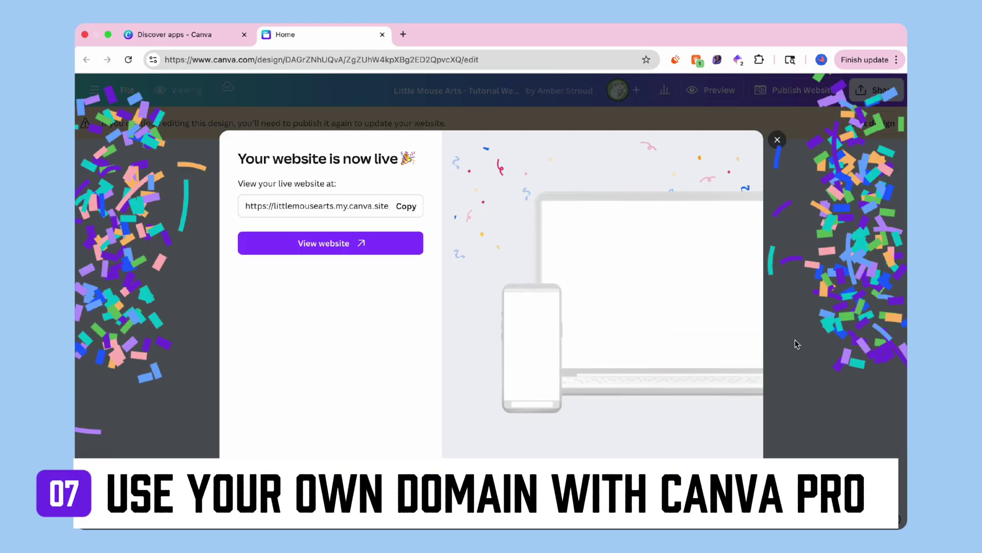
- Open the published website and test its learn more button and GALLERY link
{"action": "left_click", "coordinate": [385, 244]}
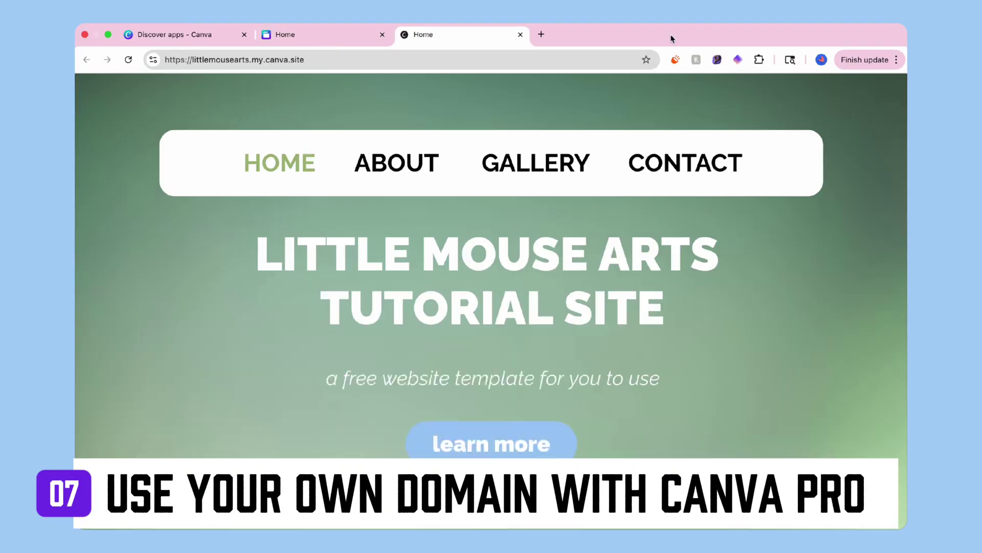
{"action": "left_click", "coordinate": [500, 439]}
{"action": "left_click", "coordinate": [555, 164]}
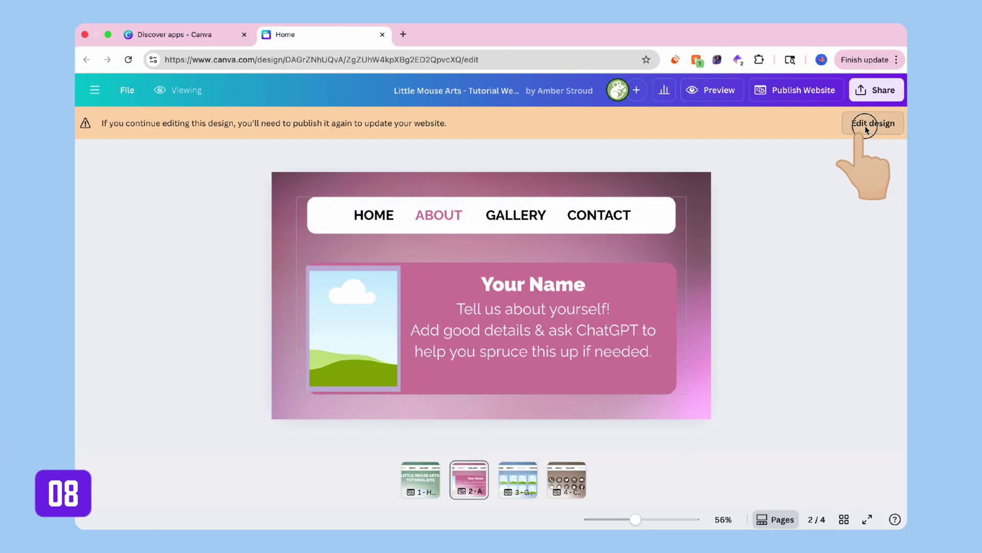
- Reopen the published design for editing and republish the website to update the live site
{"action": "left_click", "coordinate": [866, 130]}
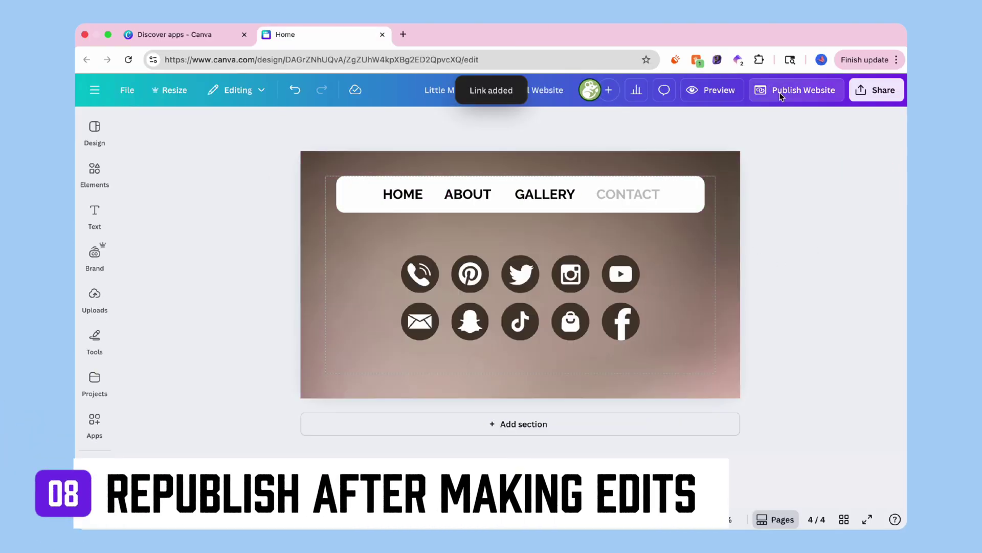
{"action": "left_click", "coordinate": [783, 90]}
{"action": "left_click", "coordinate": [813, 509]}
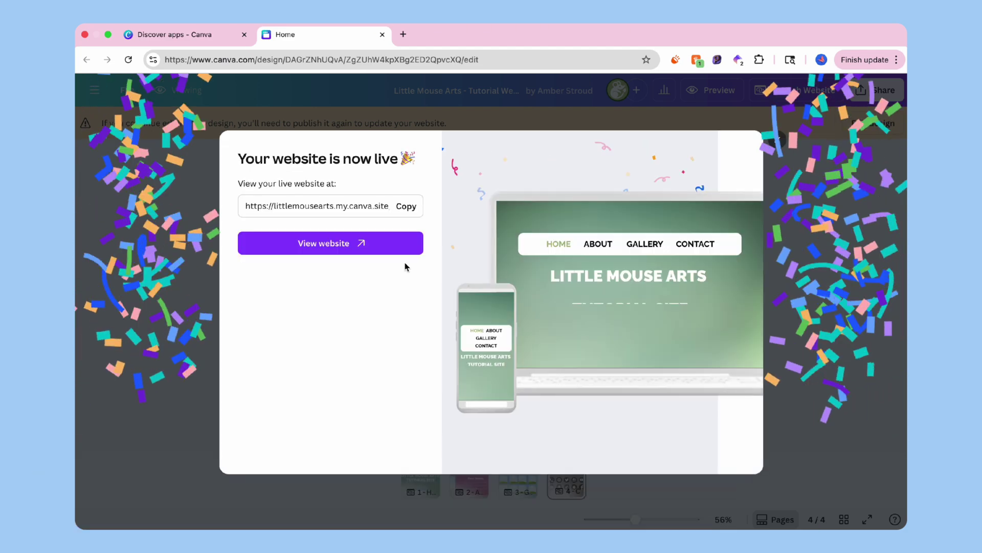
- Open the live website and test its learn more button, the GALLERY and CONTACT links, and the contact page's Instagram icon
{"action": "left_click", "coordinate": [387, 248]}
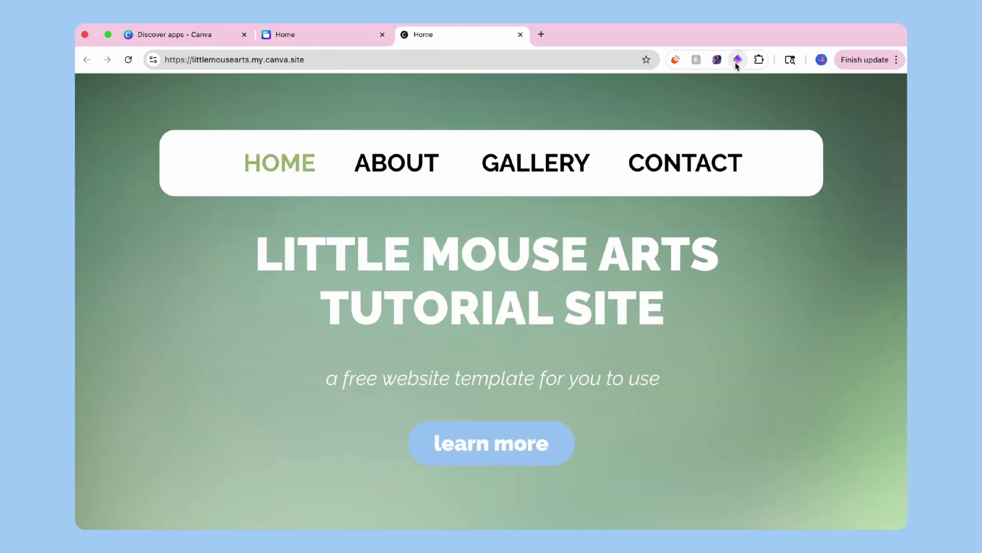
{"action": "left_click", "coordinate": [487, 465]}
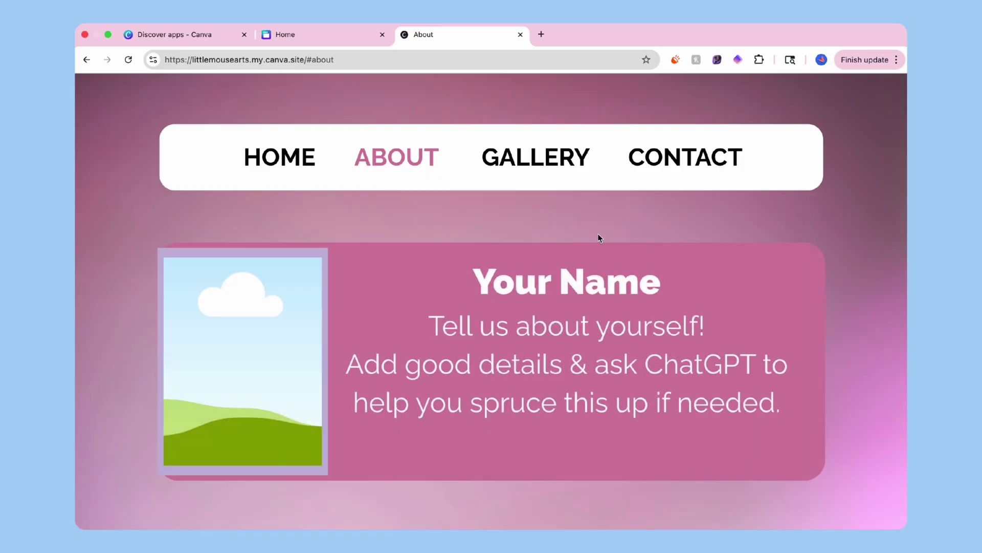
{"action": "left_click", "coordinate": [557, 157]}
{"action": "left_click", "coordinate": [684, 158]}
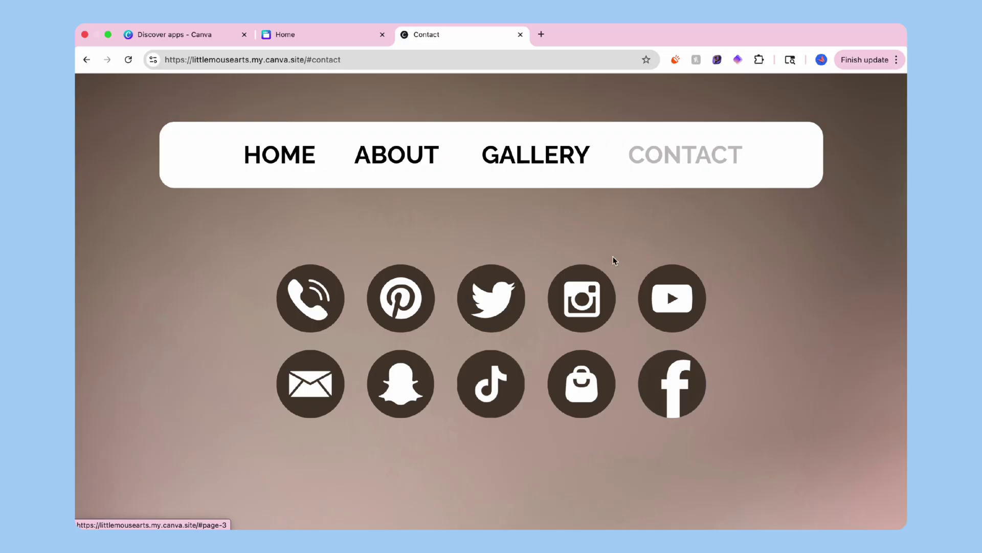
{"action": "left_click", "coordinate": [586, 304]}
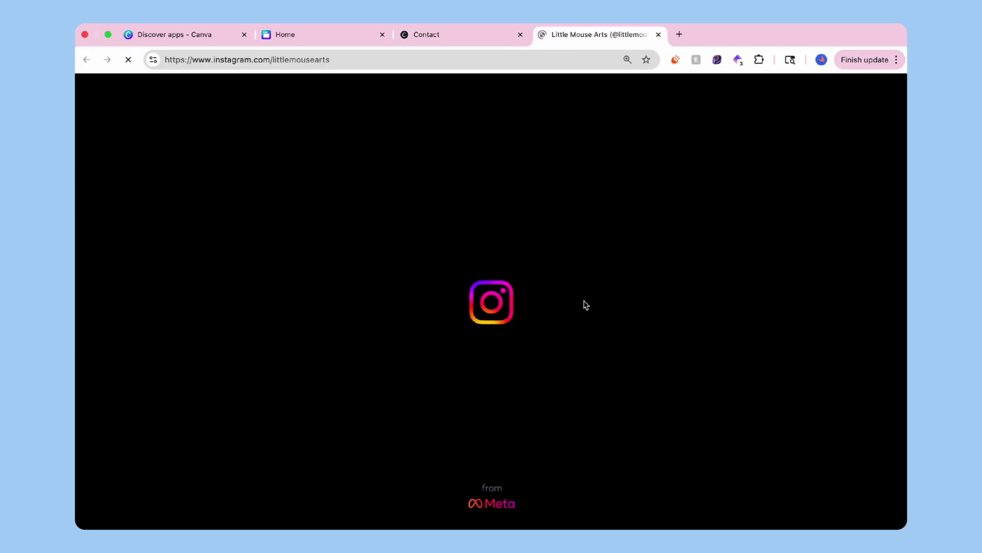